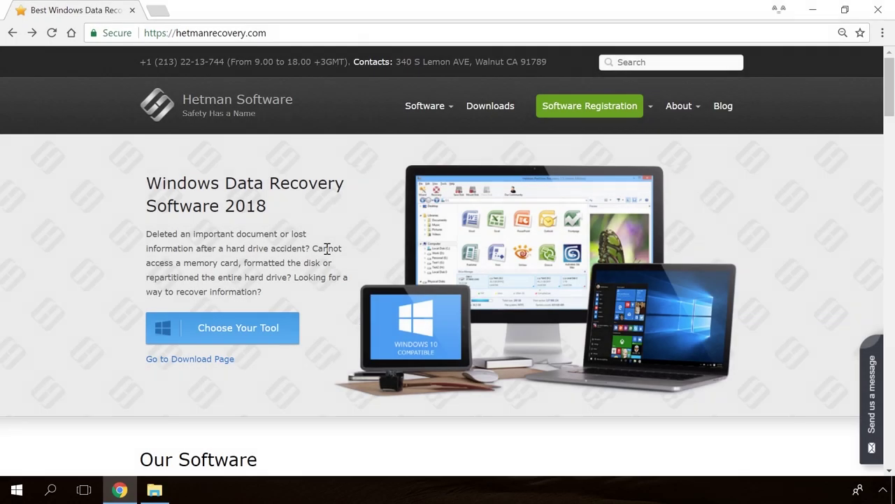
Download the Partition Recovery installer from its product page.
scroll(326, 249, down, 14)
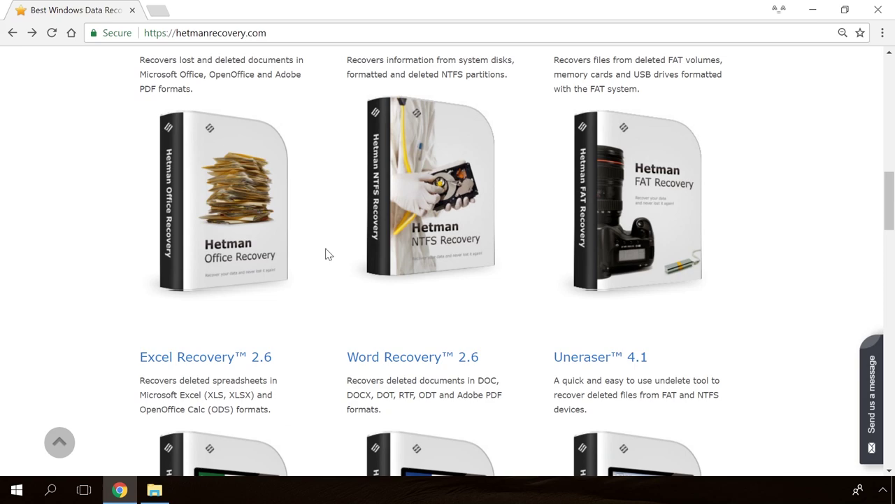
scroll(326, 255, up, 10)
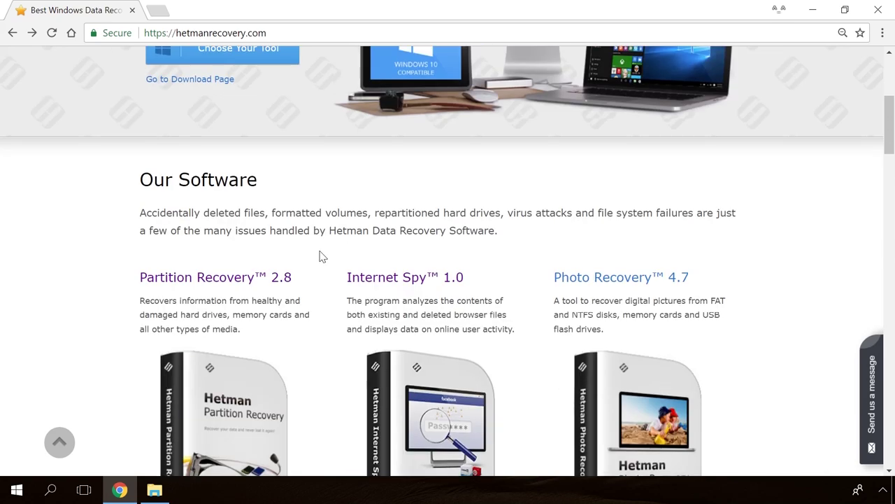
click(256, 274)
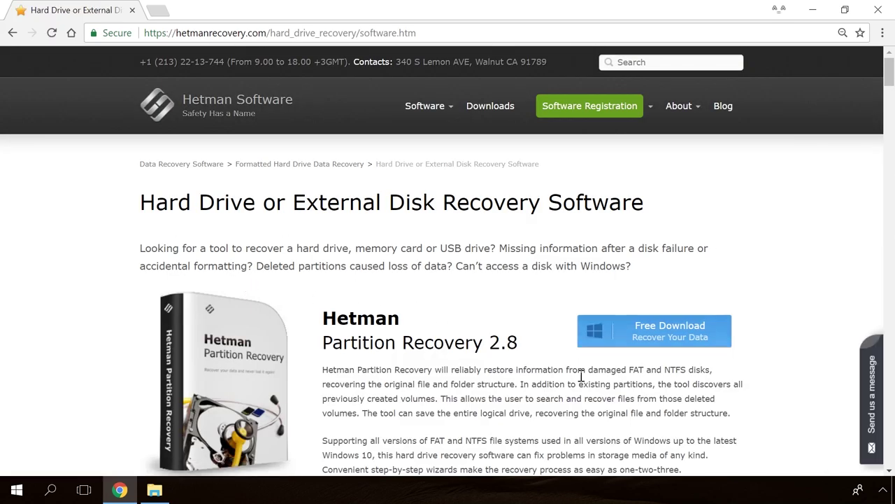
click(645, 331)
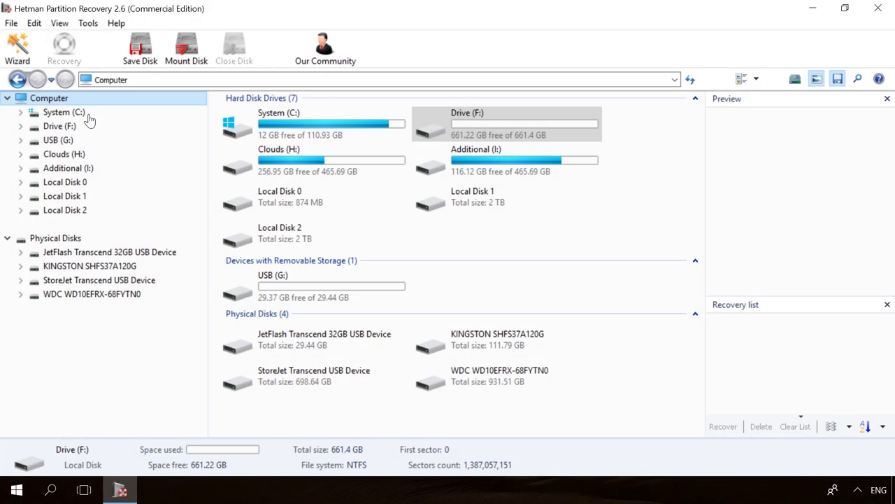
Scan Drive F:, preview 19779_en_1.jpg and 856071704.mp4, and recover them to disk.
double_click(70, 126)
click(543, 378)
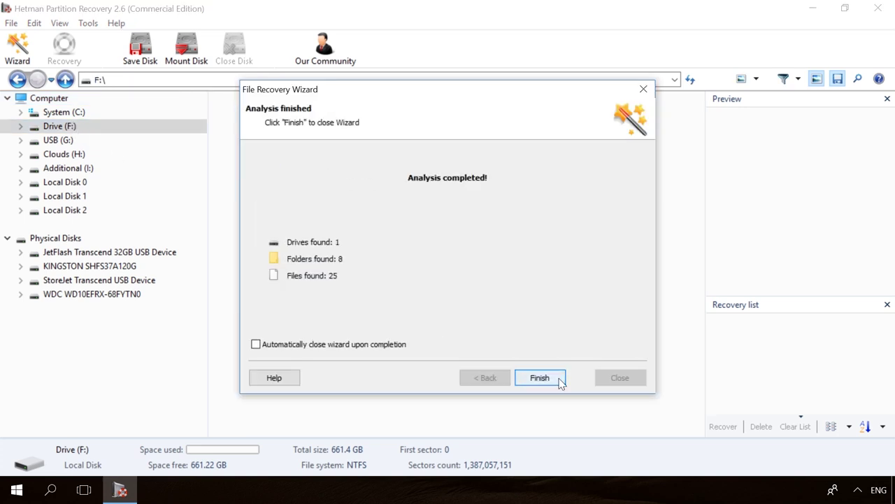
click(558, 378)
click(567, 111)
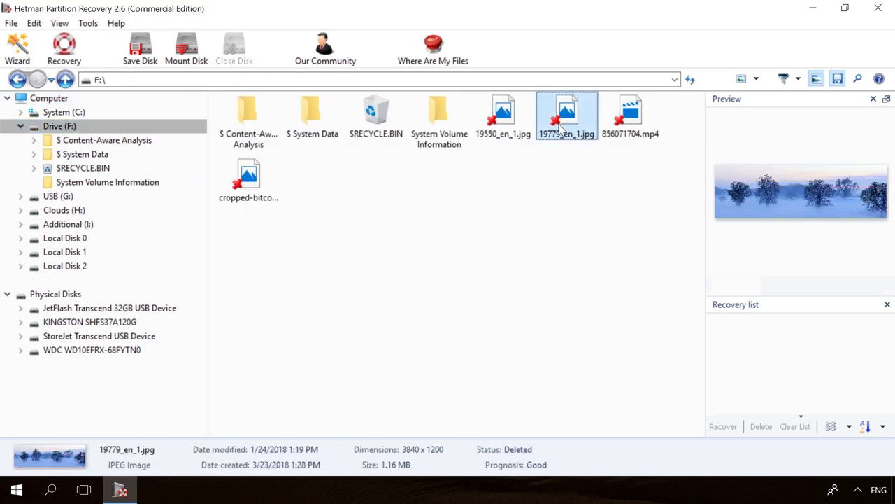
click(636, 112)
click(64, 47)
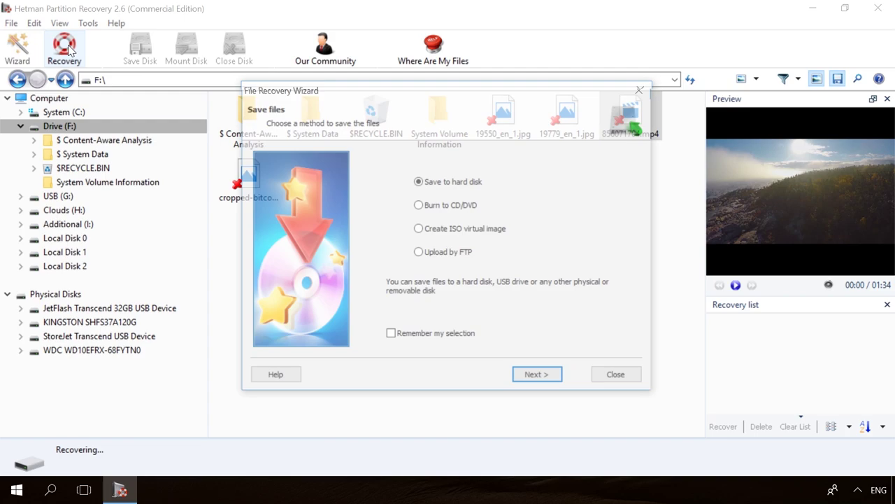
click(532, 378)
click(532, 378)
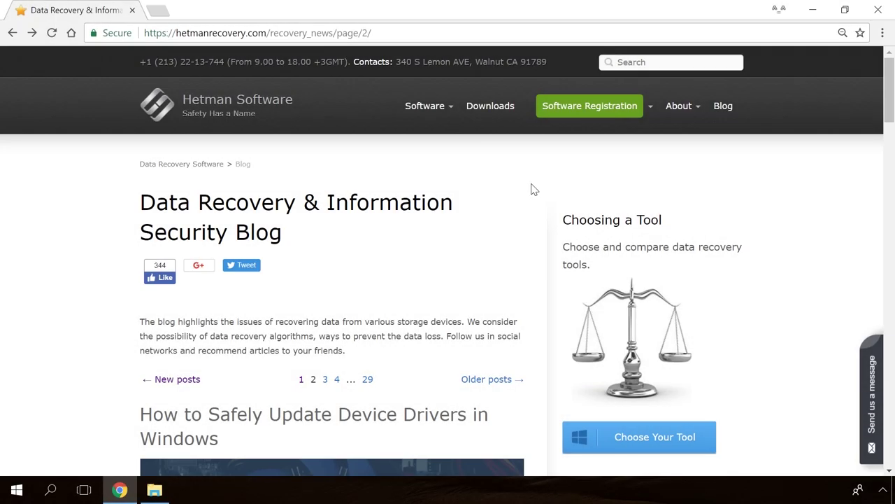
Open the blog article 'How to Fix the Error Windows Detected a Hard Disk Problem'.
scroll(529, 190, down, 6)
scroll(532, 189, down, 15)
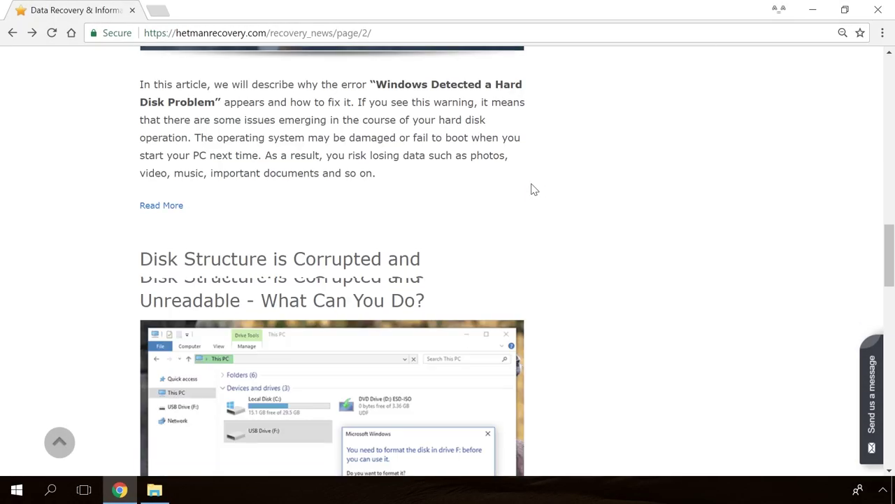
scroll(532, 189, down, 5)
scroll(532, 189, up, 15)
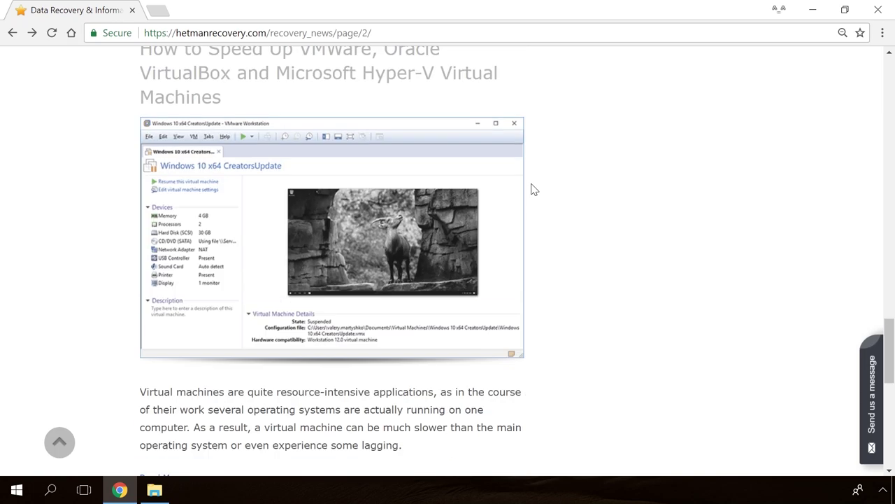
scroll(531, 190, up, 3)
click(340, 247)
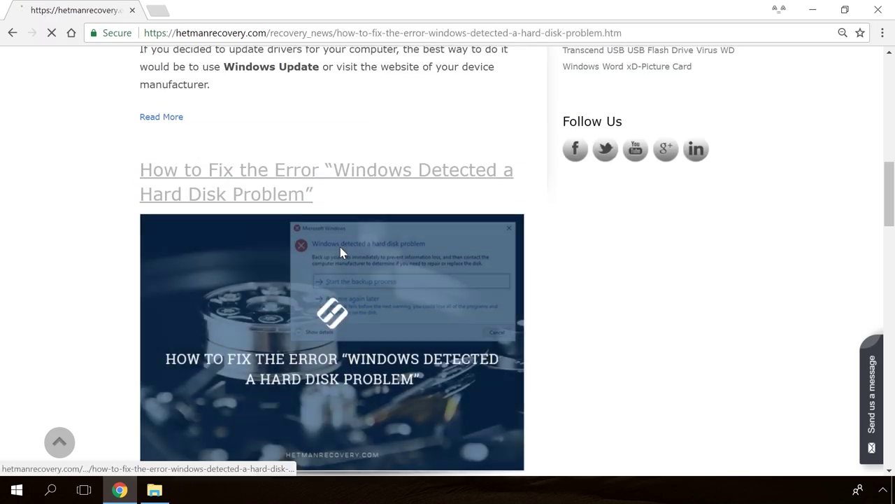
Start a 'Send us a message' form with the text 'Hello'.
scroll(531, 307, down, 20)
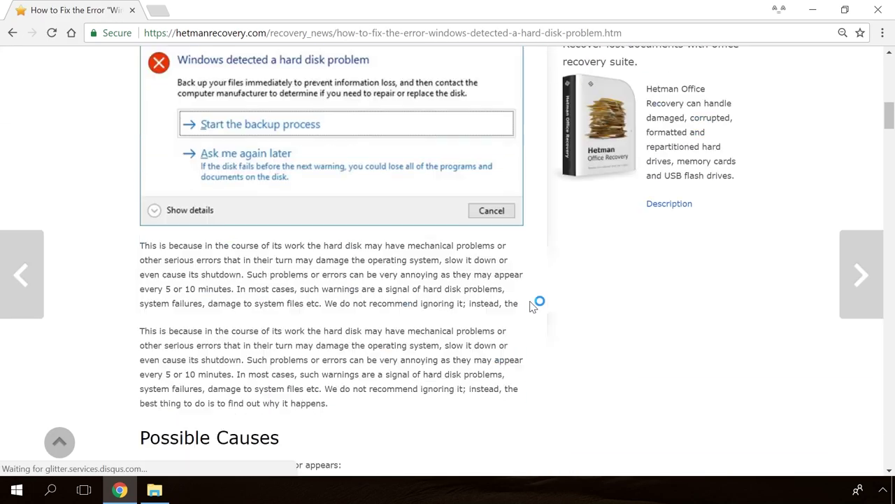
scroll(532, 306, down, 8)
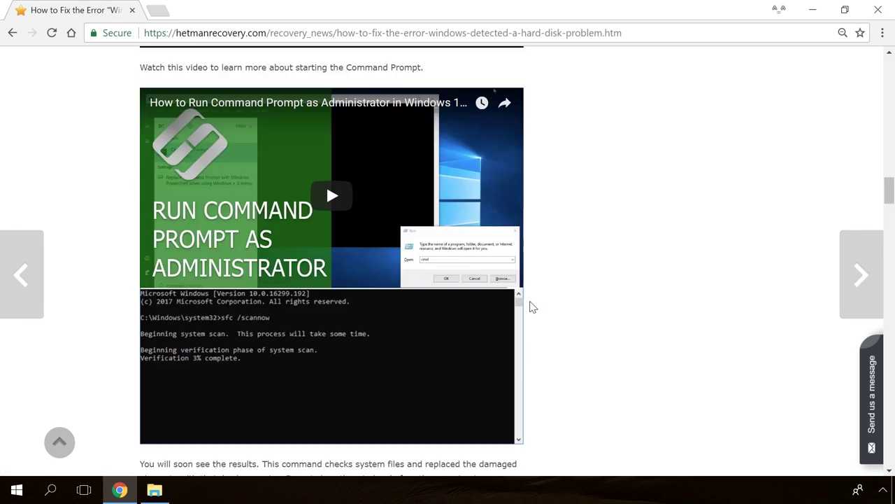
click(876, 377)
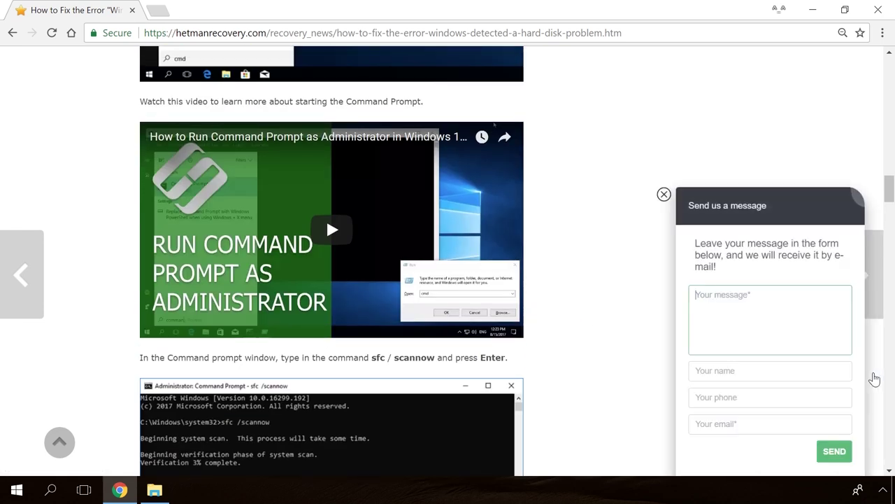
text(Hello)
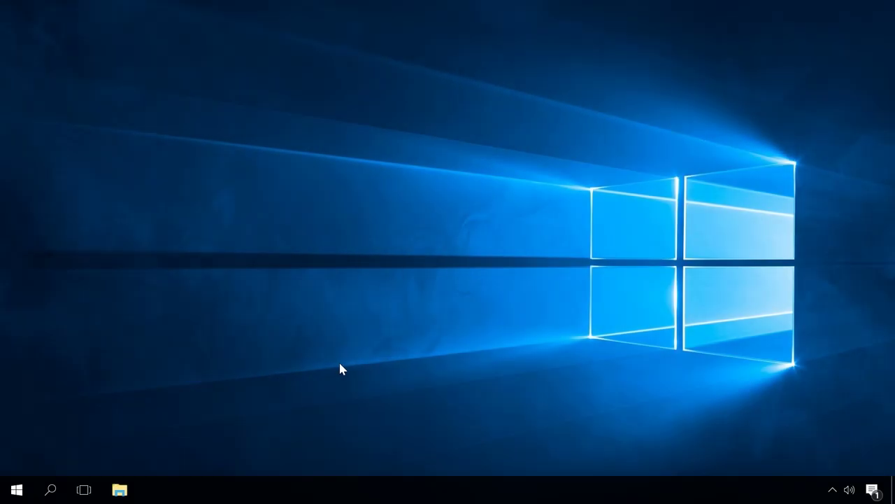
Run ncpa.cpl and select Internet Protocol Version 4 (TCP/IPv4) in the Ethernet properties.
key(super+r)
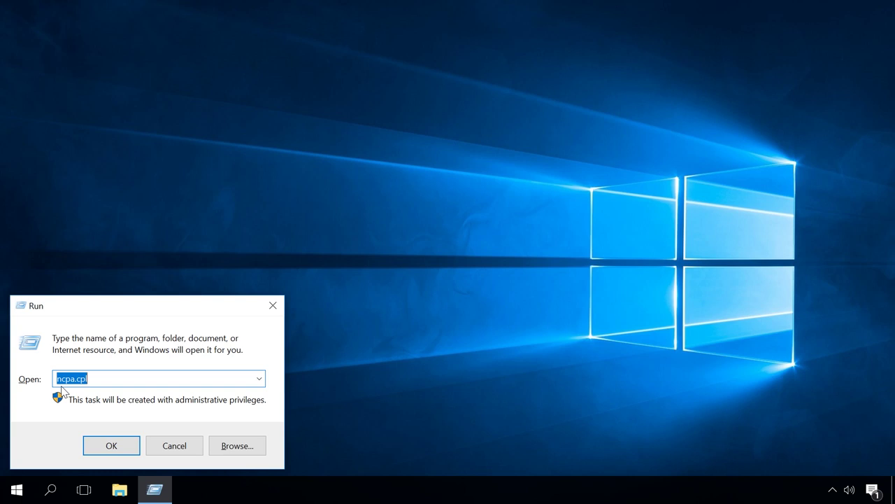
click(112, 445)
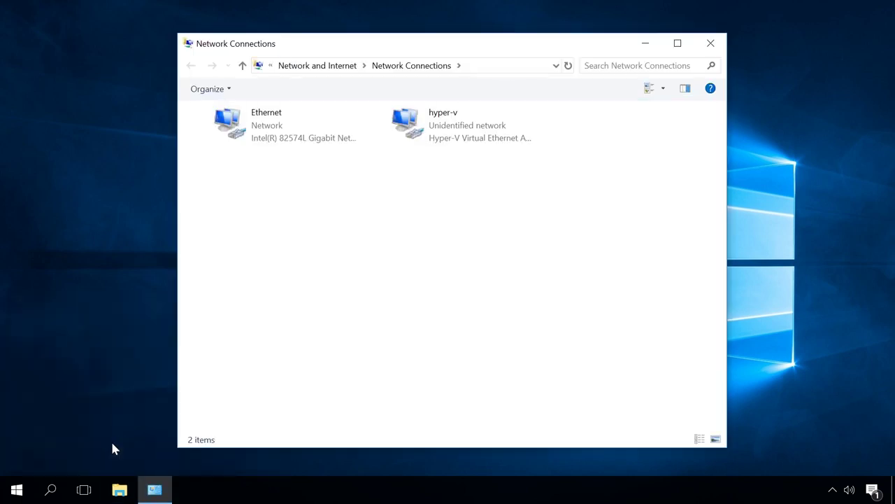
right_click(280, 134)
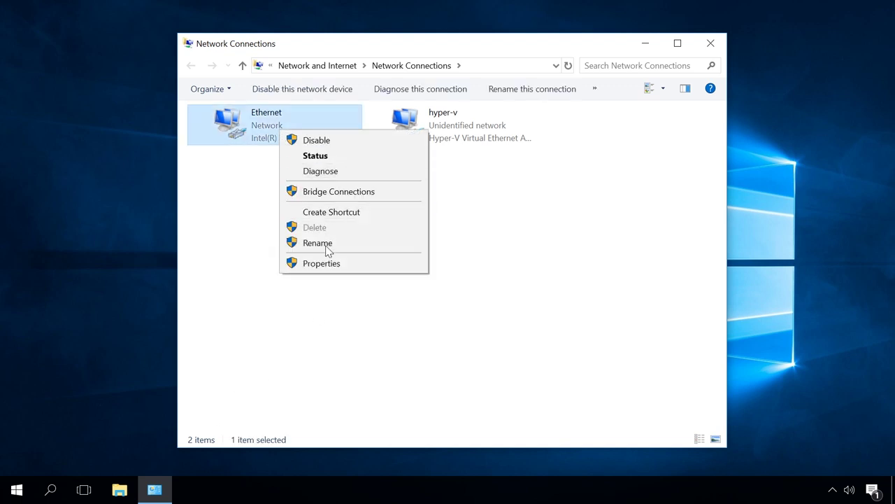
click(328, 265)
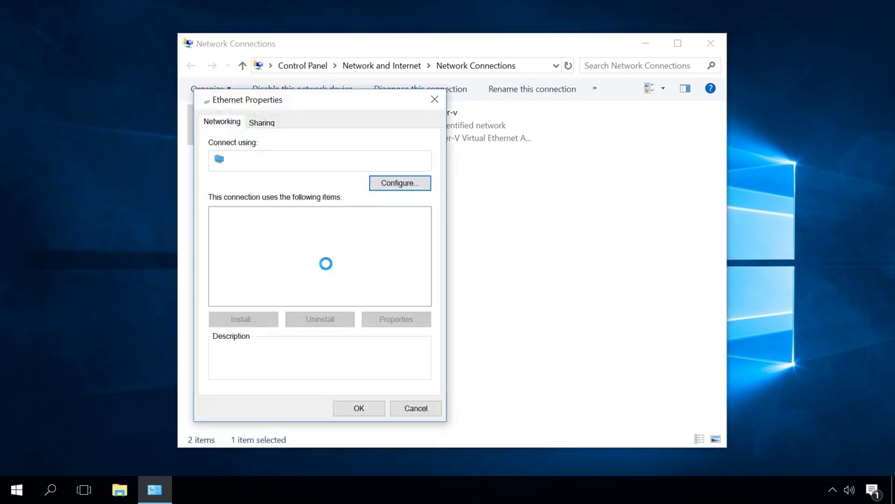
click(302, 252)
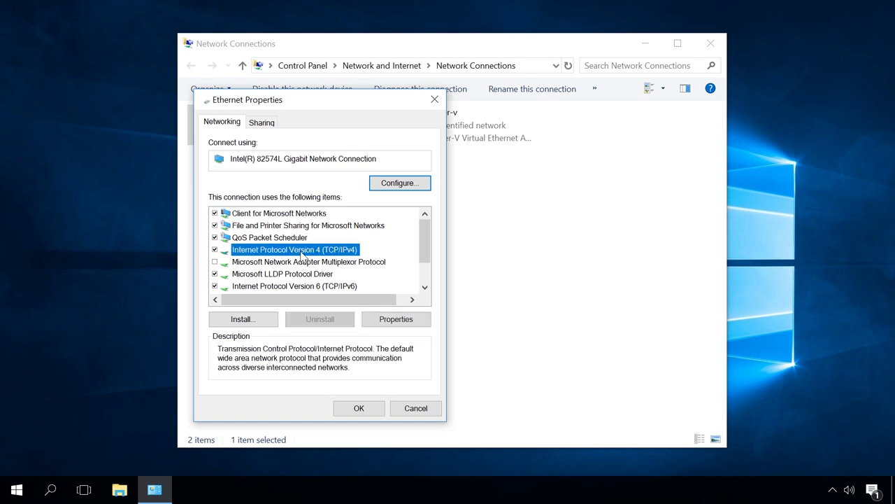
Keep IPv4 addressing automatic and set DNS servers to 8.8.8.8 and 8.8.4.4.
click(387, 322)
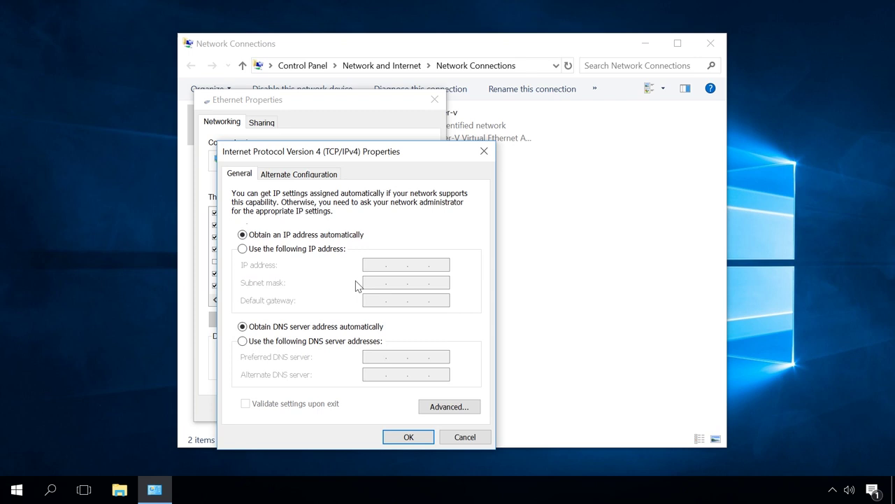
click(327, 251)
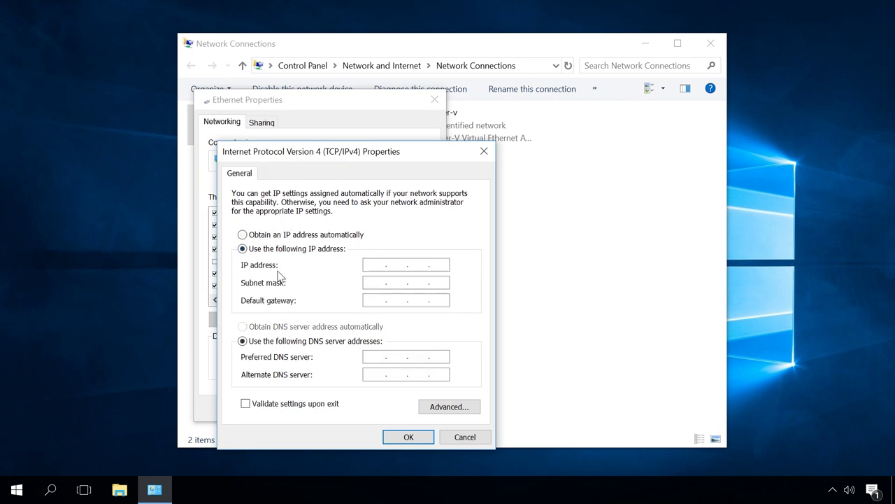
click(286, 236)
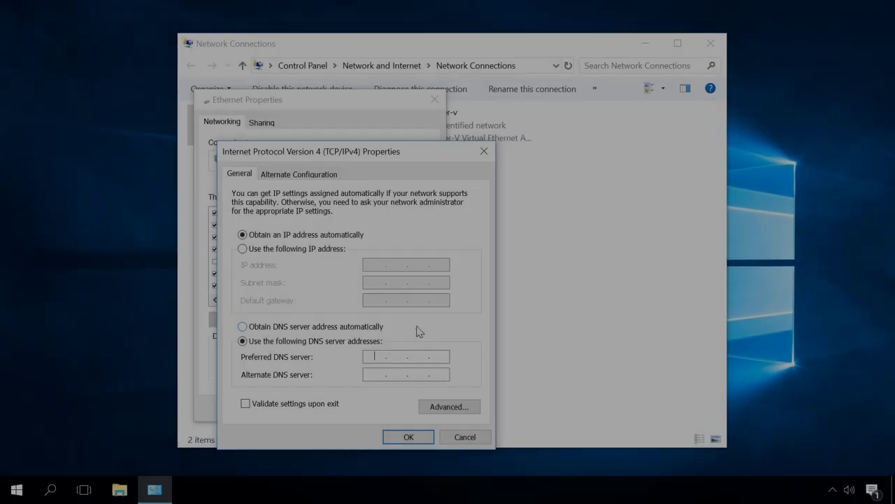
text(8.8)
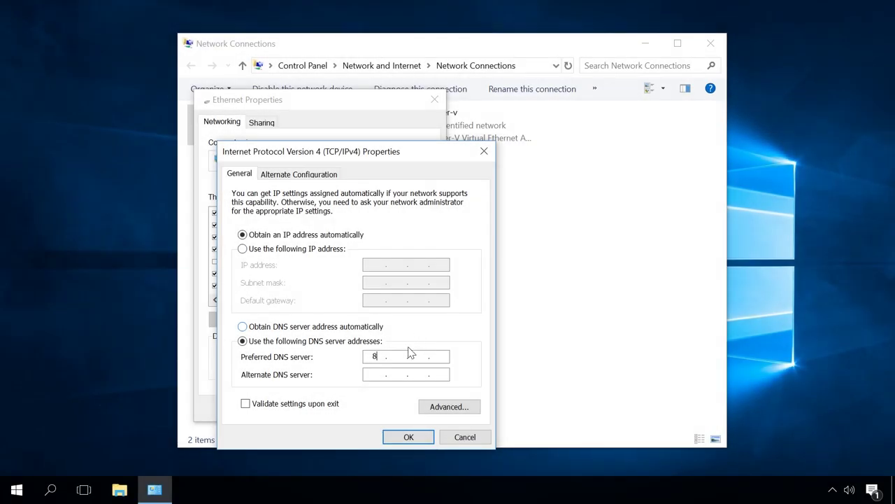
text(.8.8)
click(374, 375)
text(8.8.4.4)
click(407, 436)
click(367, 413)
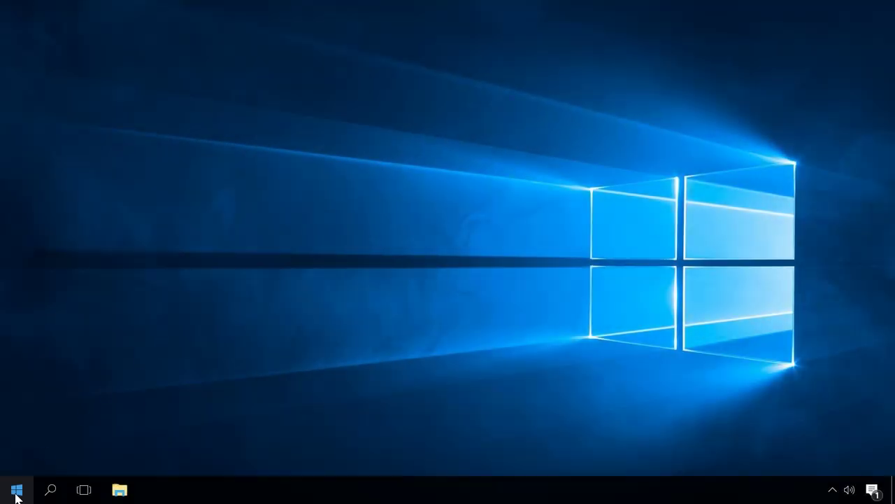
Run the Windows Update troubleshooter from Update & Security > Troubleshoot.
click(16, 489)
click(18, 427)
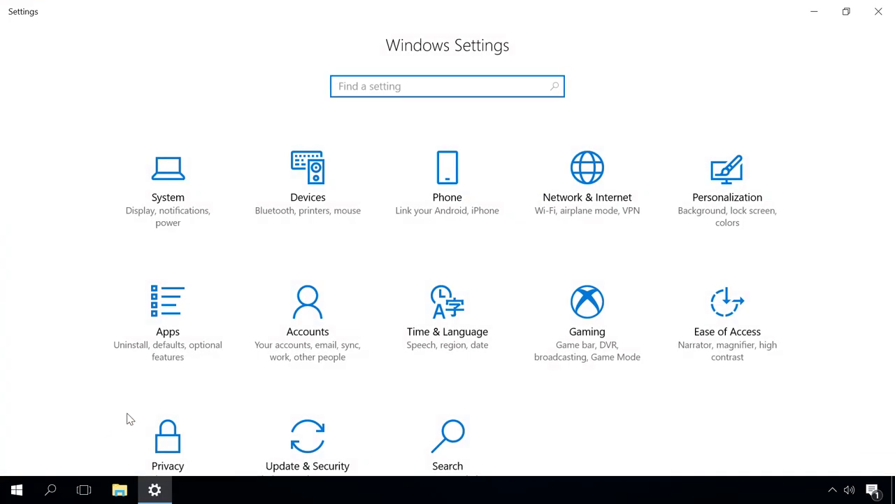
scroll(302, 388, down, 2)
click(302, 389)
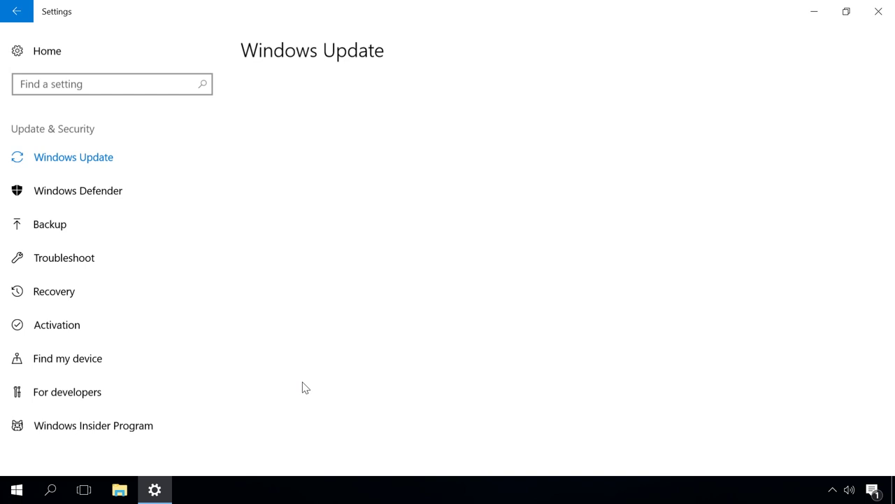
click(105, 264)
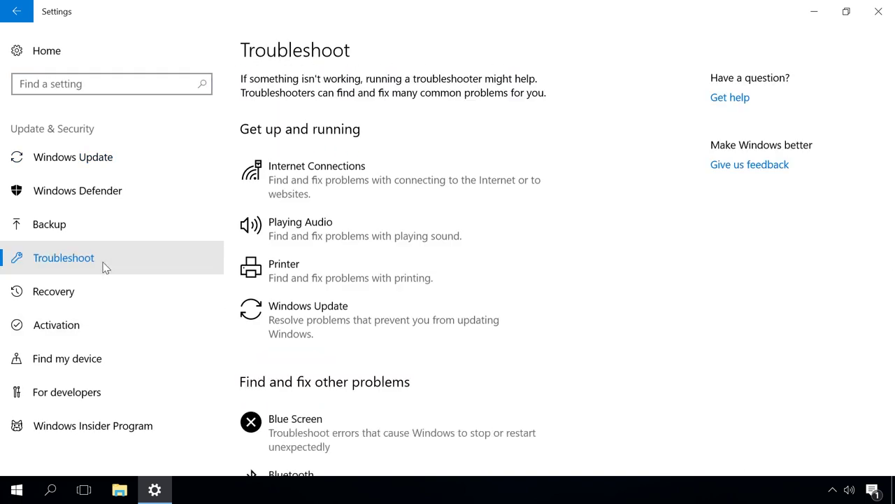
click(277, 319)
click(460, 373)
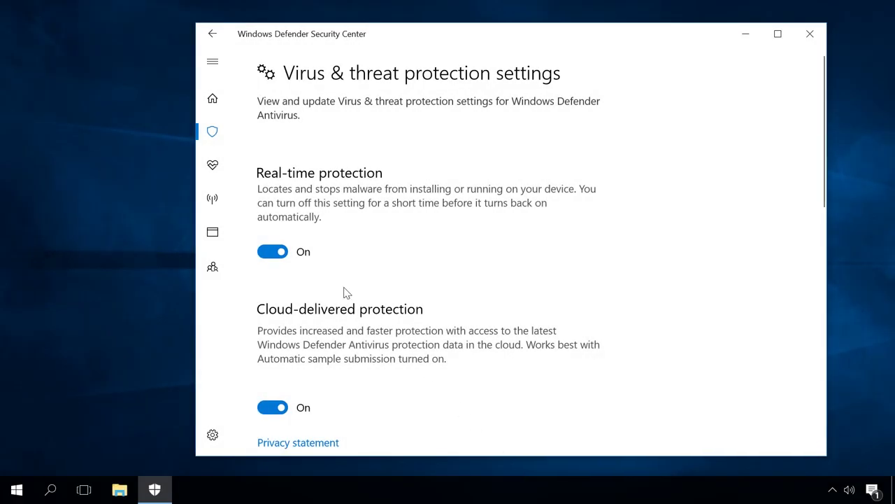
Switch Defender's Real-time protection Off.
click(280, 256)
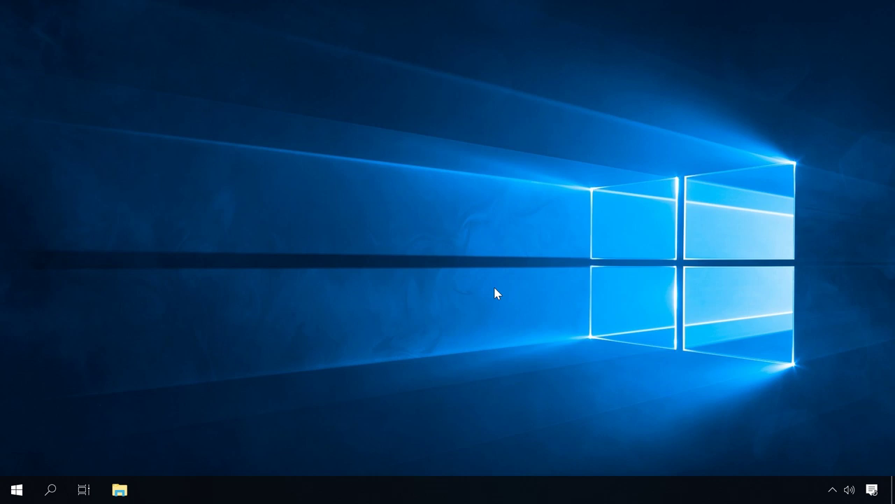
Launch msinfo32 and view the Display details under Components.
key(super+r)
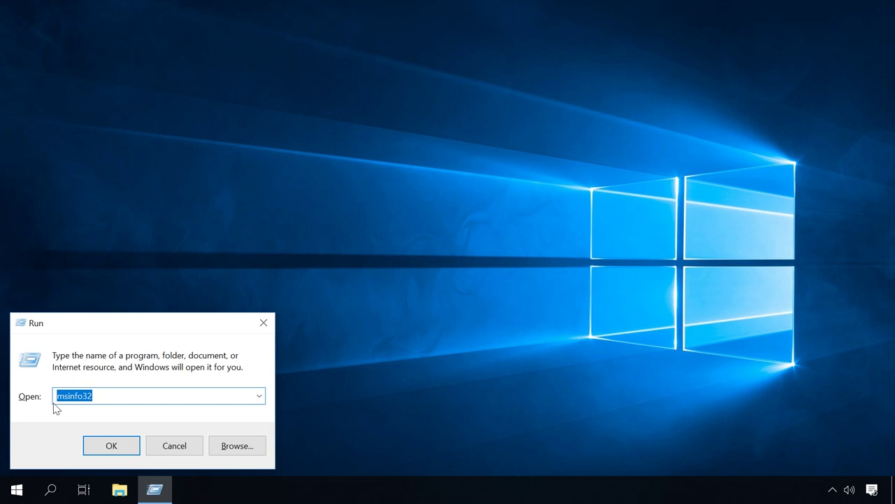
click(130, 445)
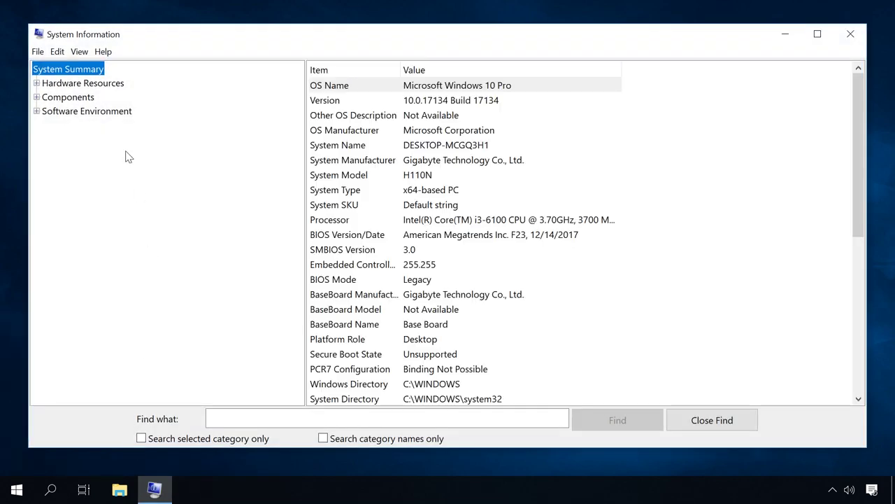
click(64, 96)
click(36, 97)
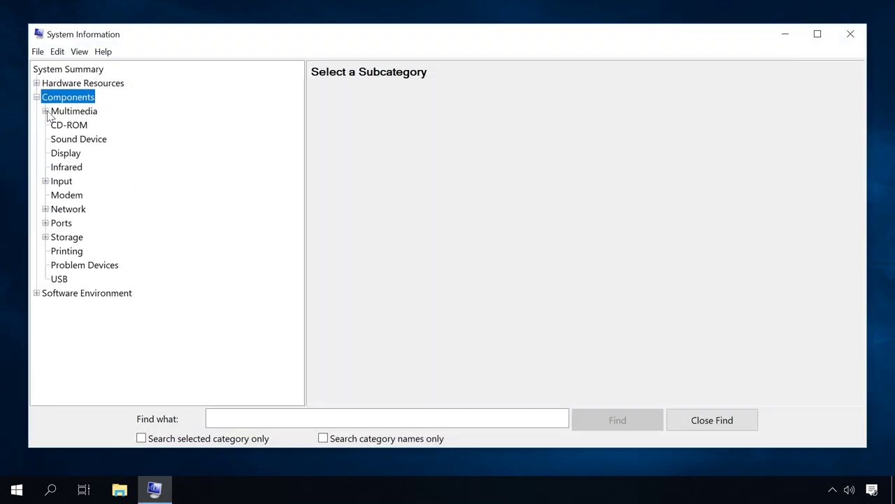
click(66, 153)
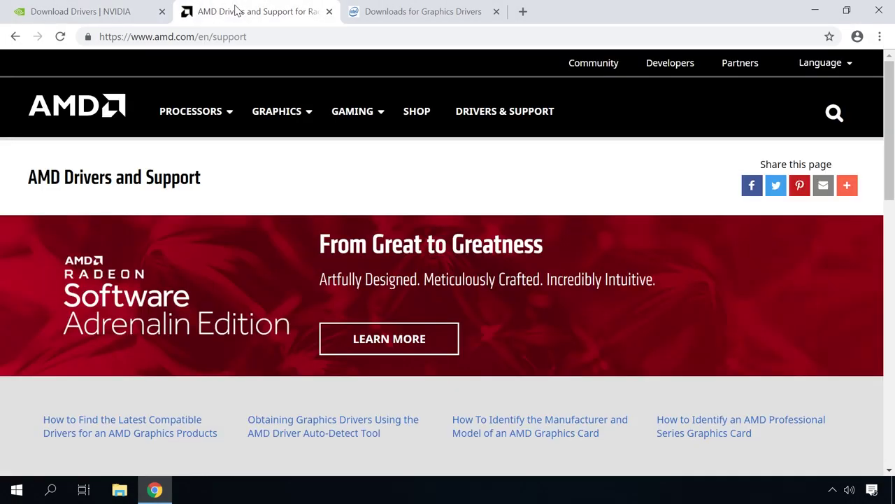
View Intel's Downloads for Graphics Drivers page in Chrome.
click(410, 12)
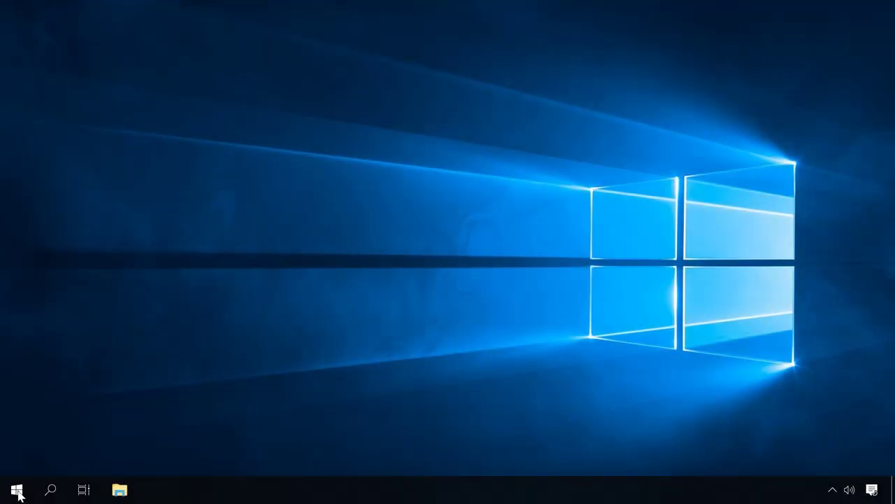
Turn off updates for other Microsoft products in Windows Update advanced options.
click(14, 491)
click(10, 425)
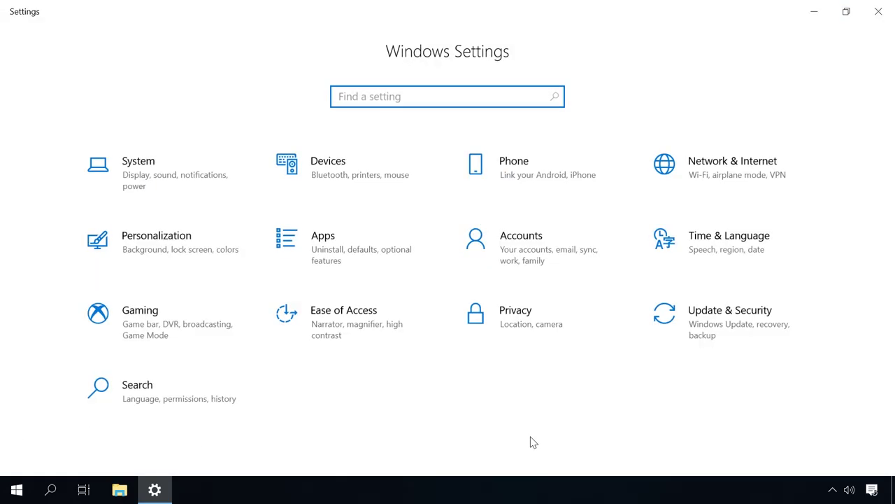
click(762, 321)
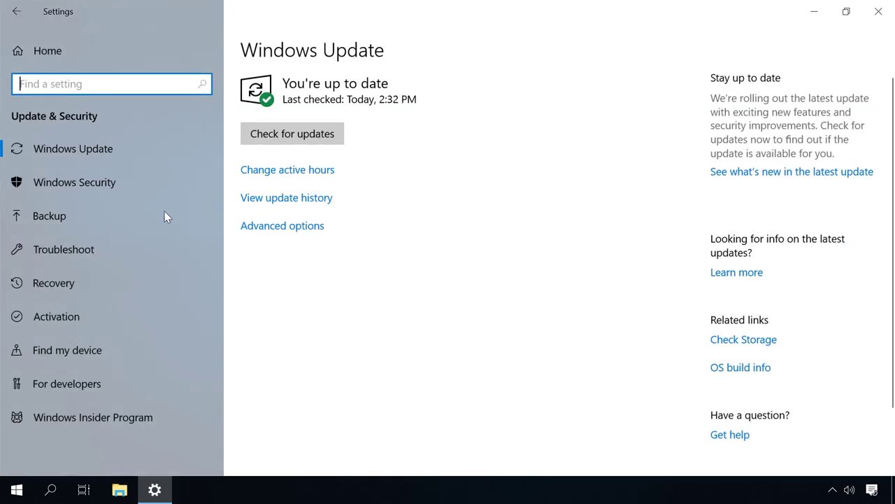
click(257, 227)
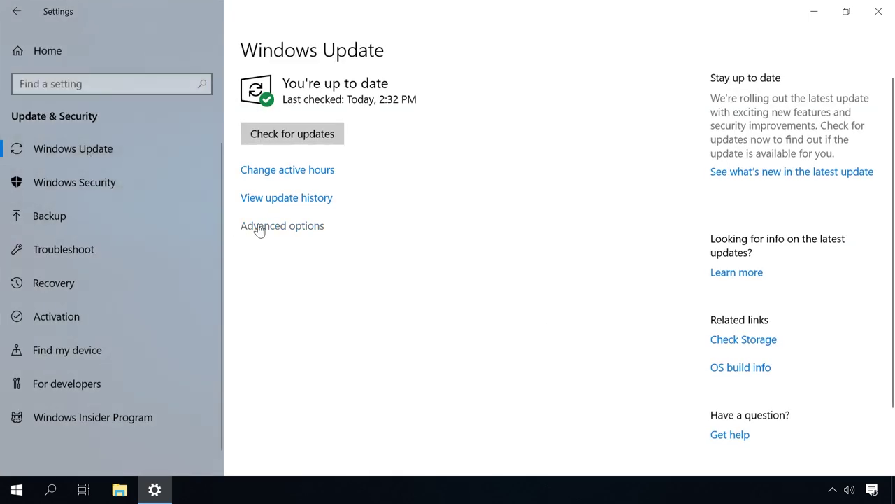
click(32, 145)
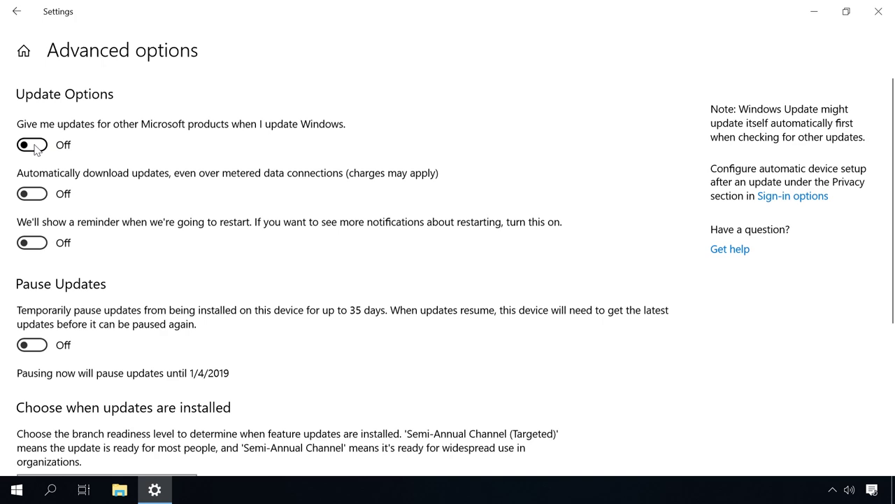
Restart the computer.
click(17, 490)
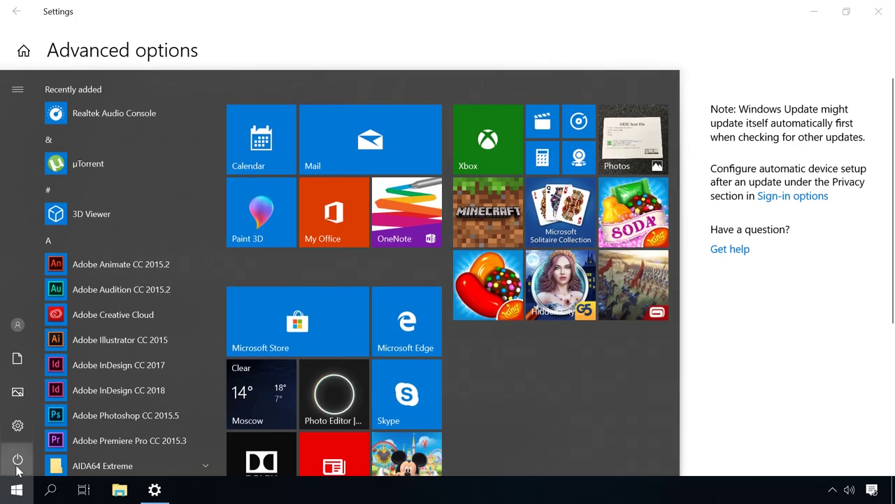
click(17, 462)
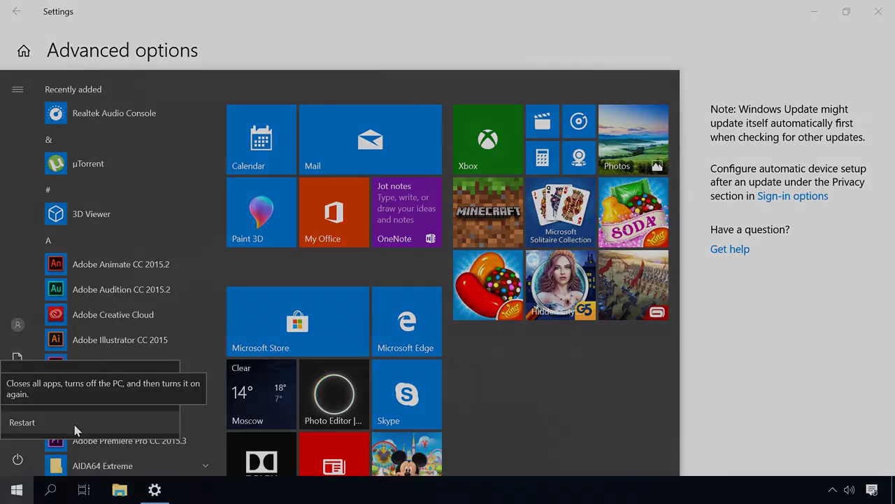
click(77, 428)
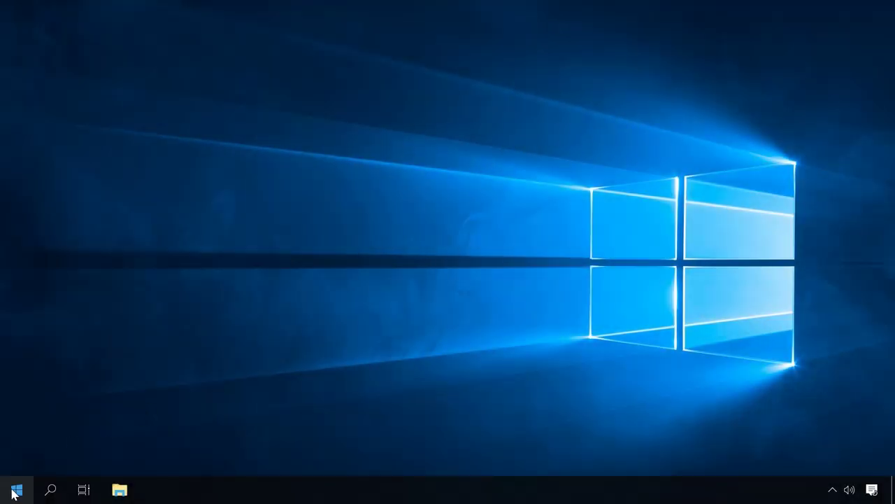
Check for Windows updates in Update & Security.
click(17, 490)
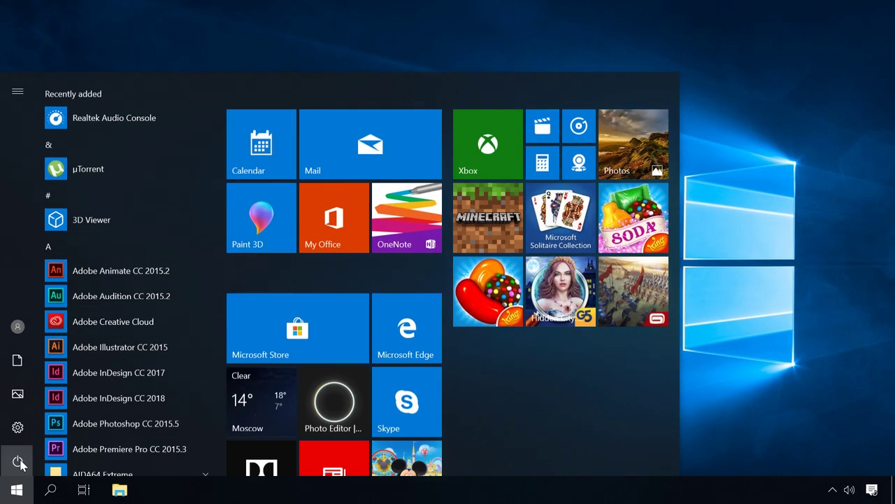
click(18, 426)
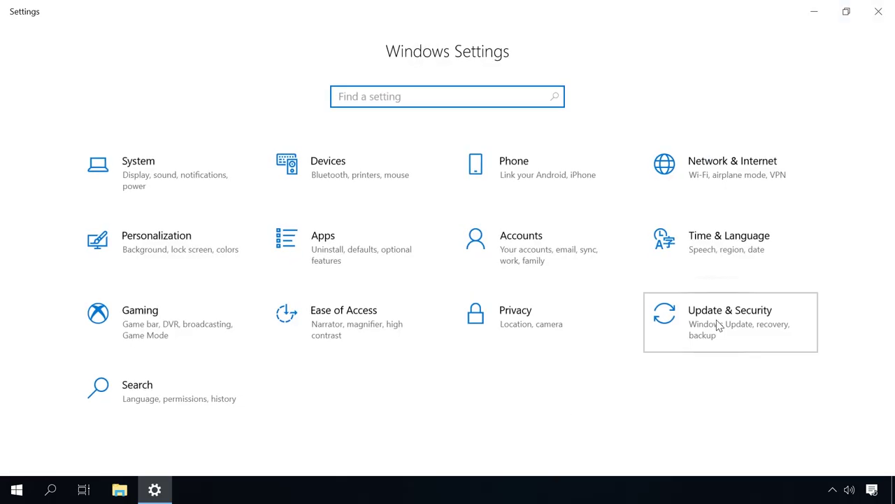
click(716, 321)
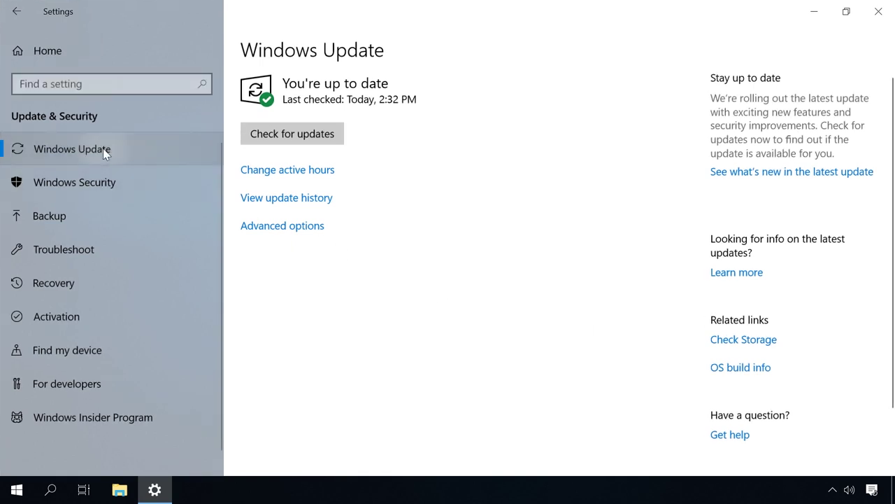
click(324, 134)
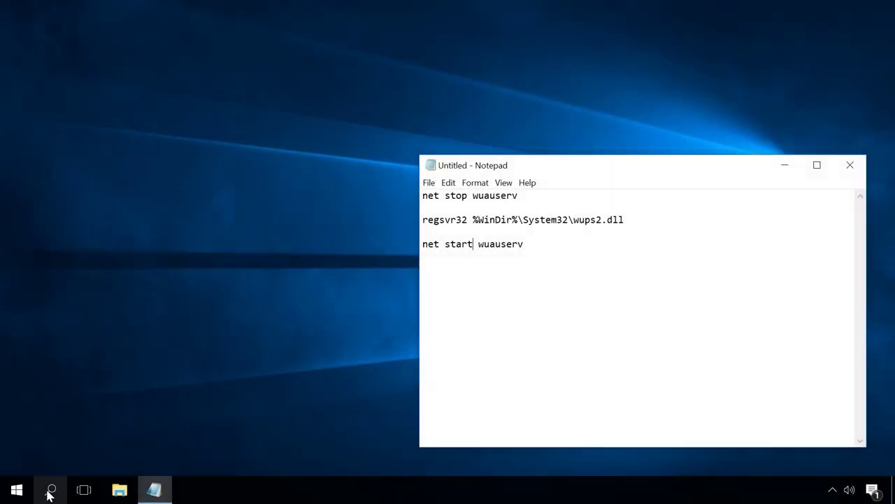
Launch Command Prompt as administrator.
click(50, 489)
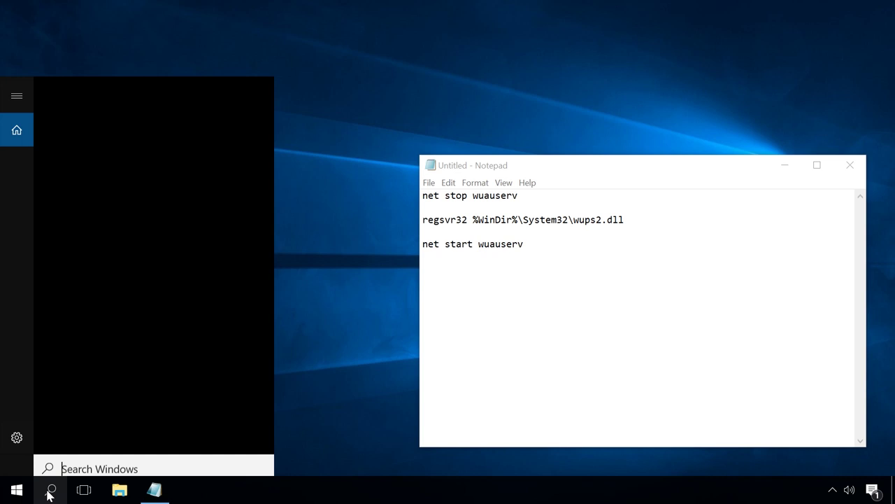
text(c,d)
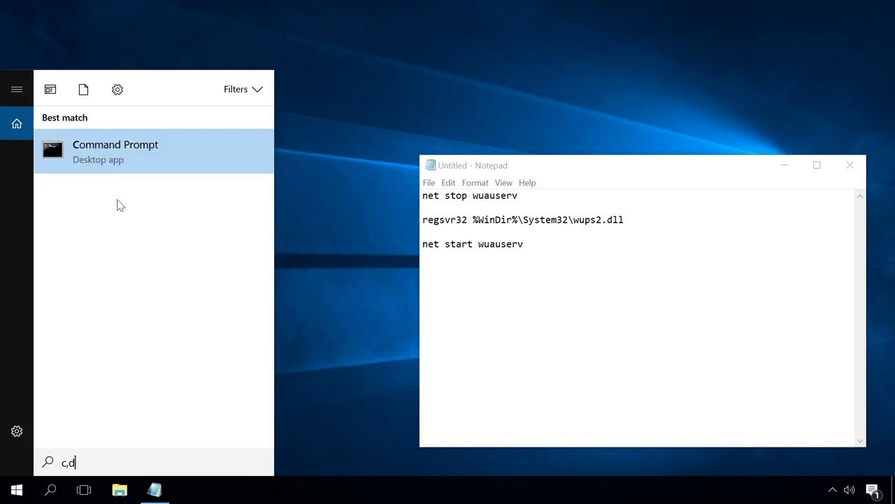
right_click(128, 166)
click(150, 178)
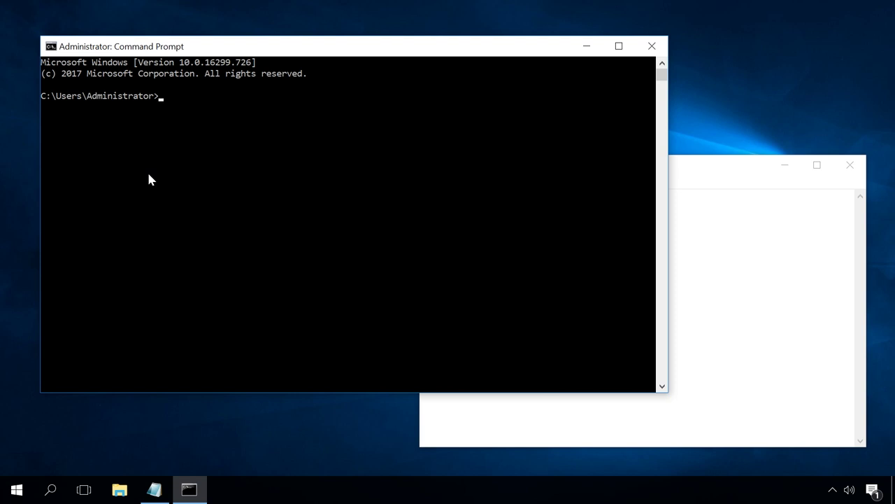
Stop the Windows Update service with net stop wuauserv.
click(722, 235)
drag(519, 197, 320, 202)
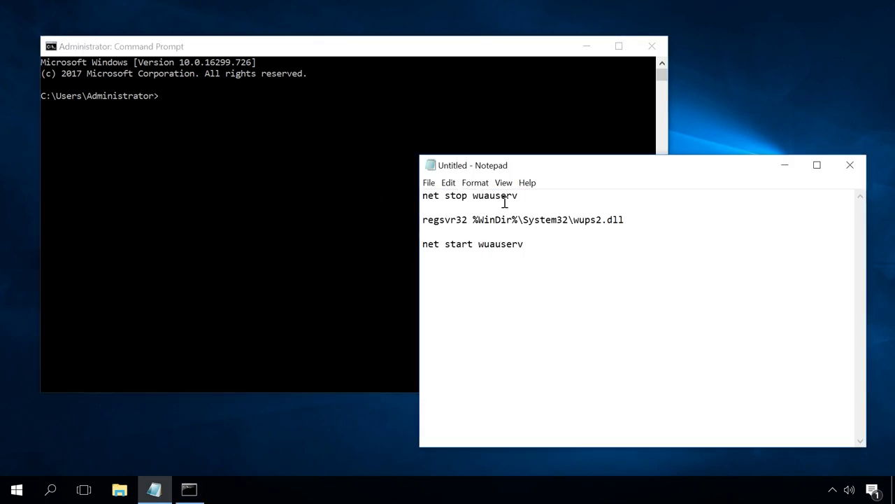
drag(519, 197, 414, 189)
key(ctrl+c)
click(320, 56)
key(ctrl+v)
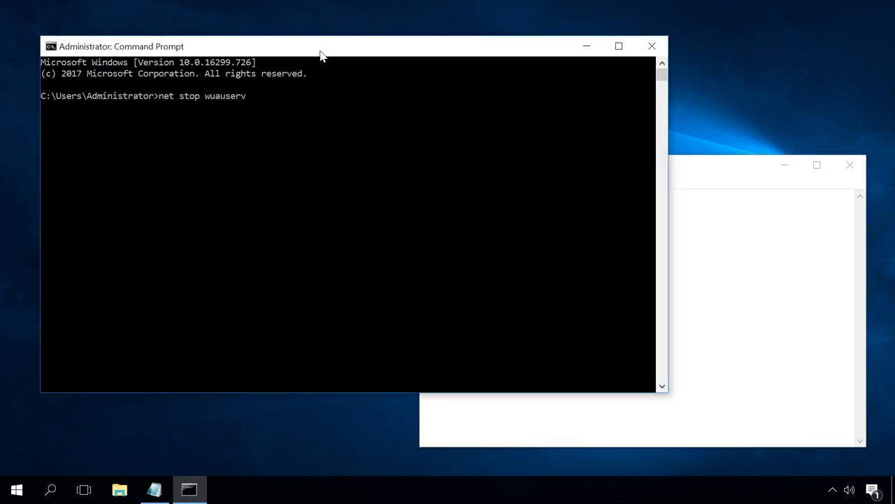
key(Return)
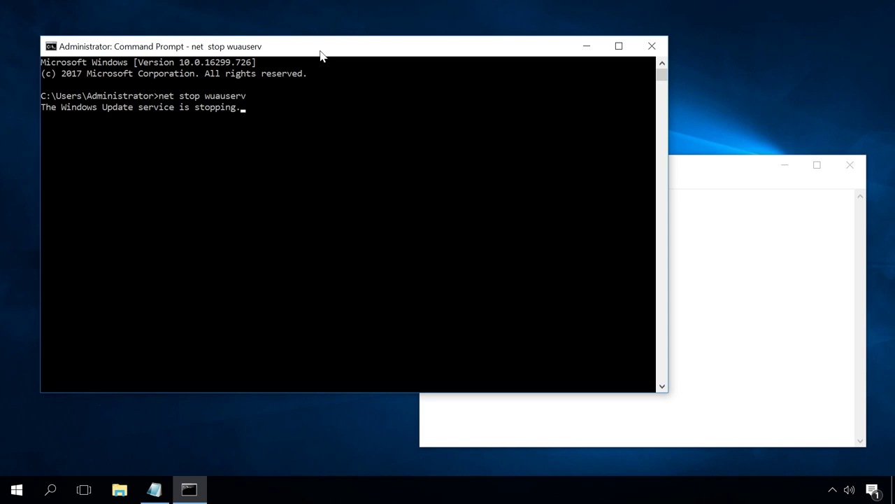
Re-register wups2.dll with regsvr32 %WinDir%\System32\wups2.dll.
click(620, 210)
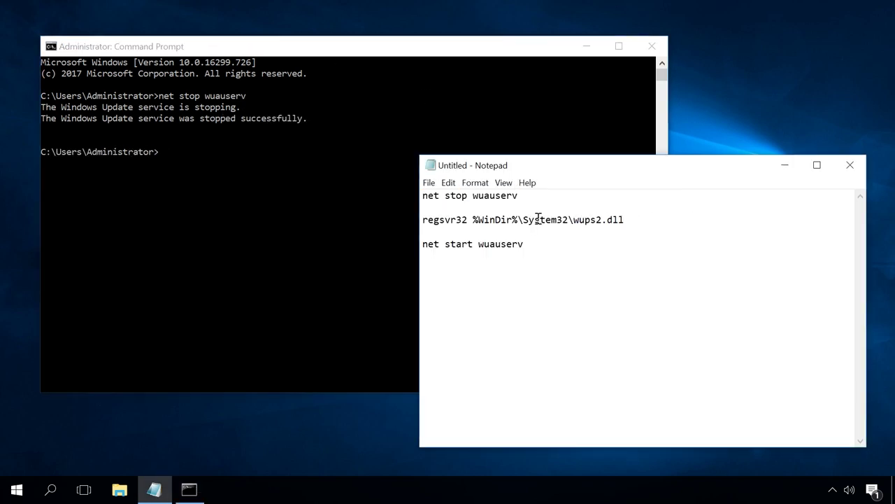
drag(624, 219, 424, 218)
key(ctrl+c)
click(366, 49)
key(ctrl+v)
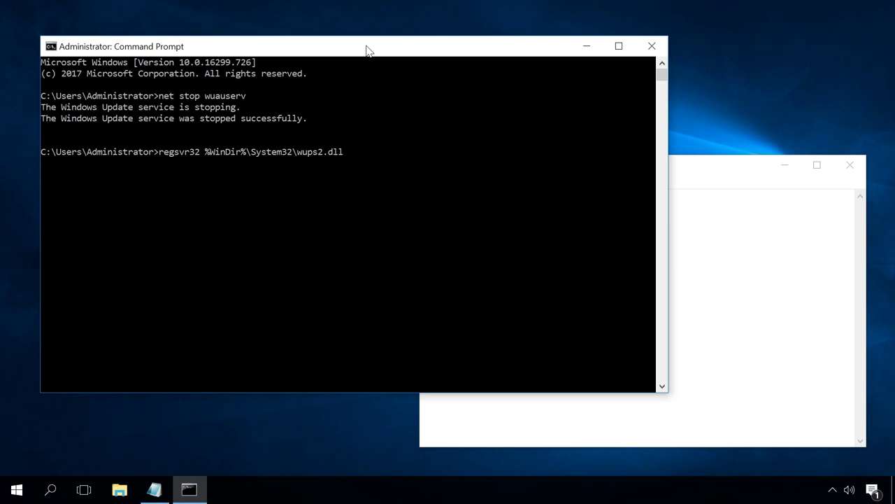
key(Return)
click(543, 296)
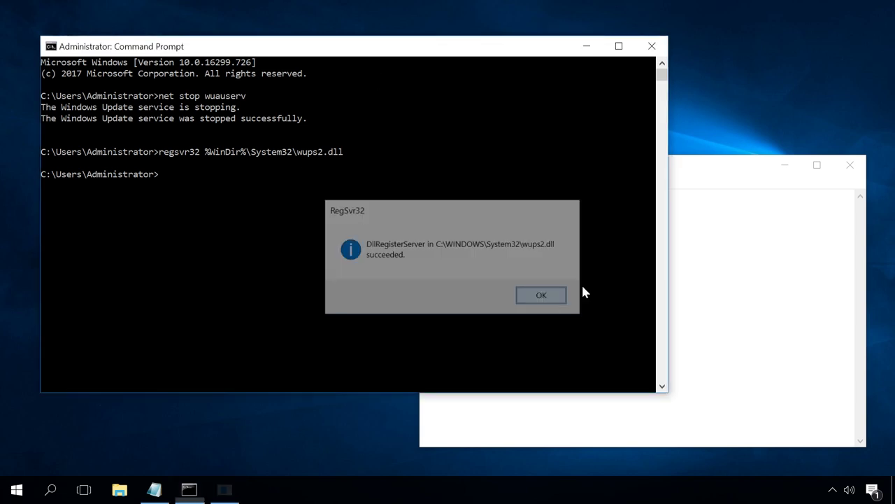
Restart the Windows Update service with net start wuauserv.
click(498, 243)
drag(524, 243, 406, 238)
key(ctrl+c)
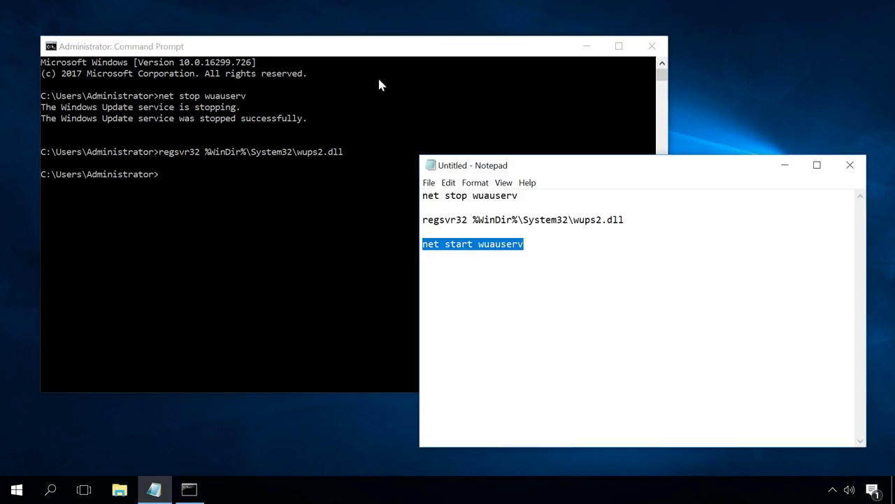
click(363, 48)
key(ctrl+v)
key(Return)
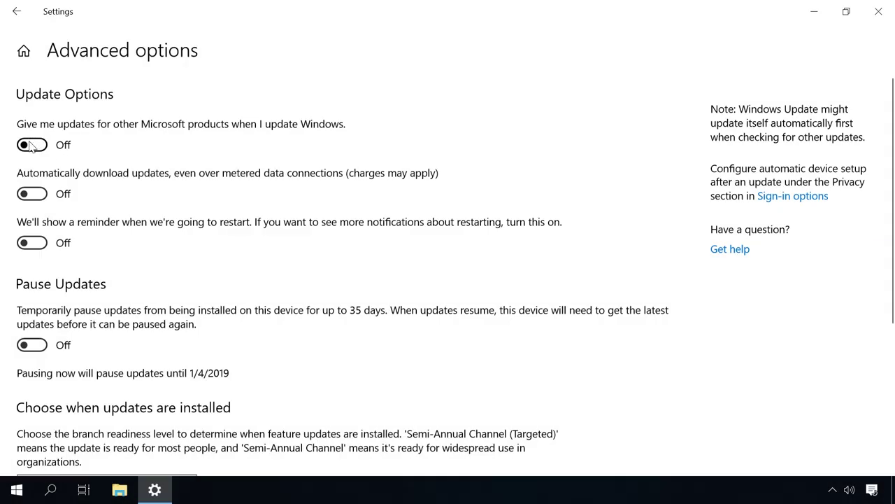
Turn 'Give me updates for other Microsoft products' back On in Windows Update advanced options.
click(31, 145)
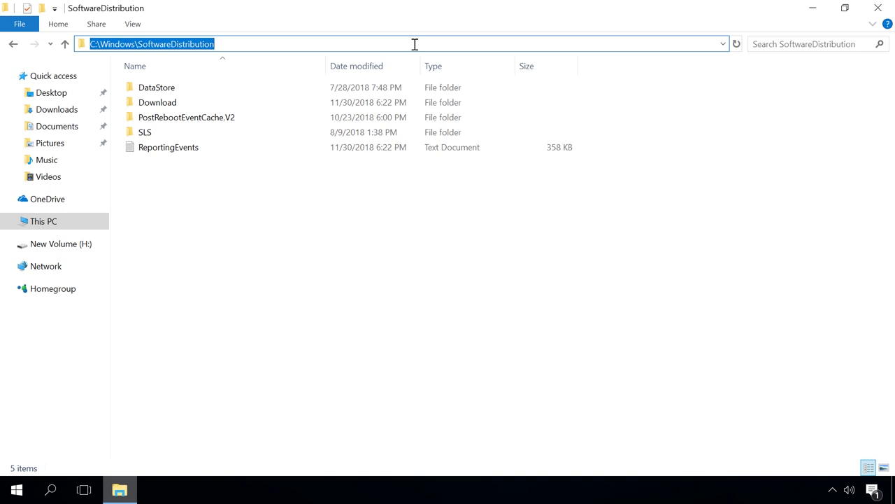
Delete all SoftwareDistribution contents, skipping the in-use DataStore folder and ReportingEvents file.
drag(324, 242, 154, 83)
right_click(161, 105)
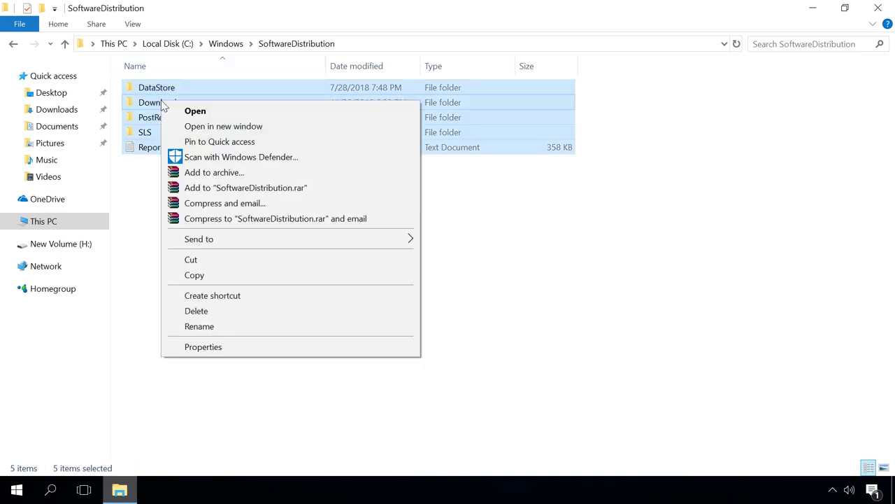
click(215, 312)
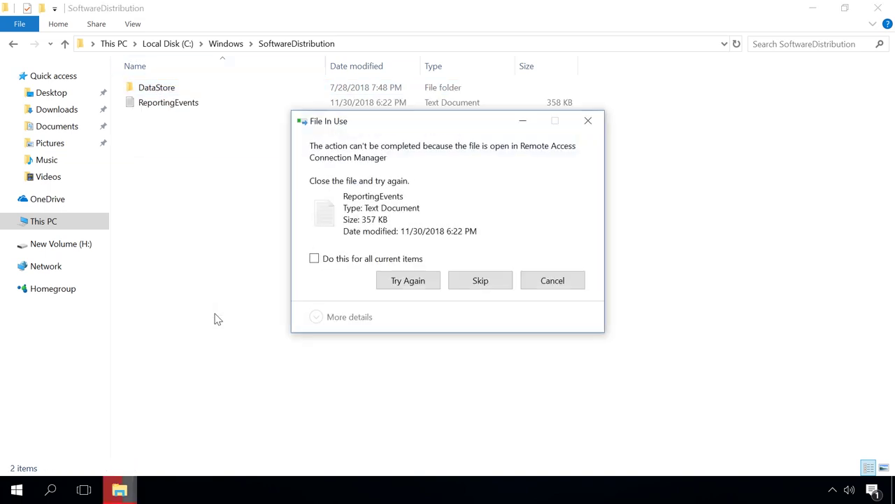
click(480, 281)
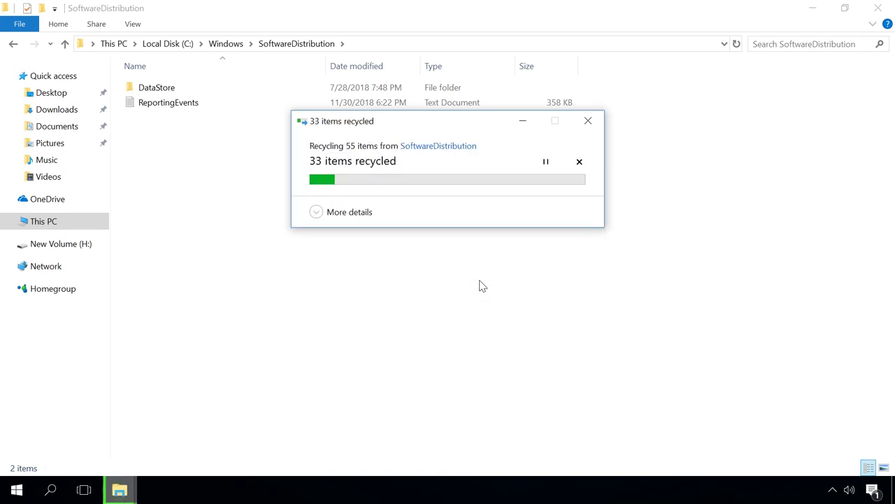
click(417, 243)
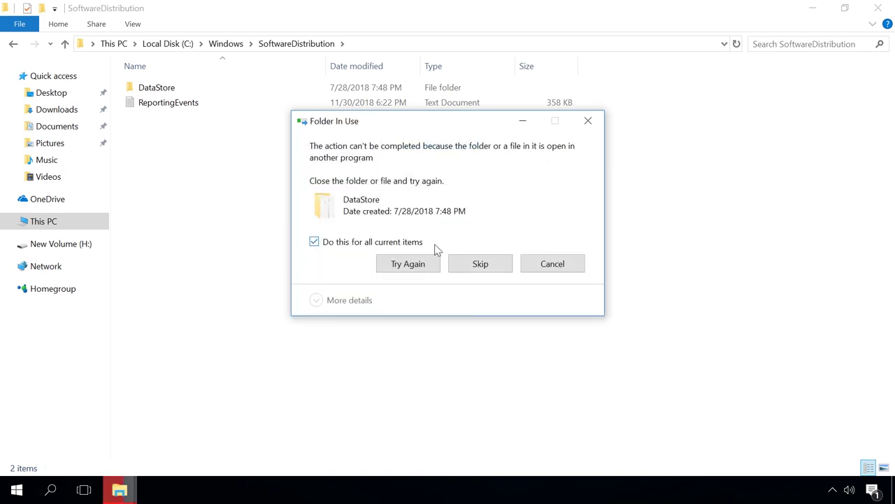
click(475, 265)
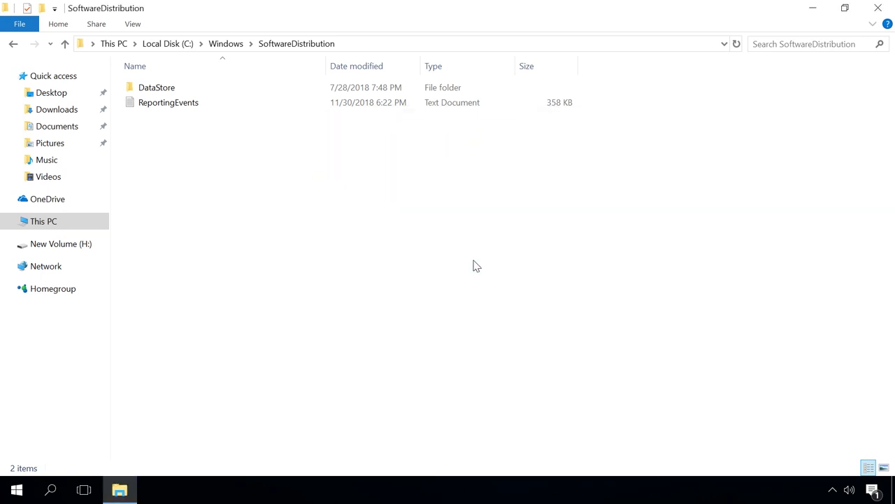
click(21, 492)
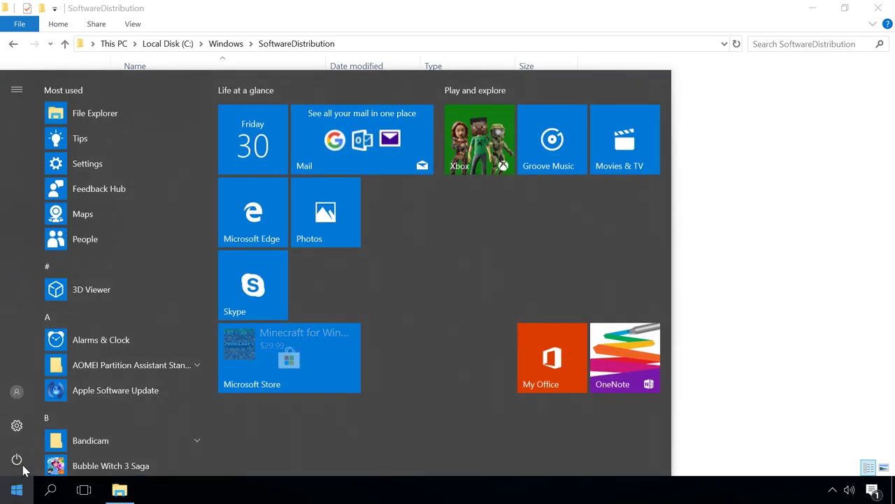
Restart the PC and bring back the This PC window beside Windows Update.
click(17, 459)
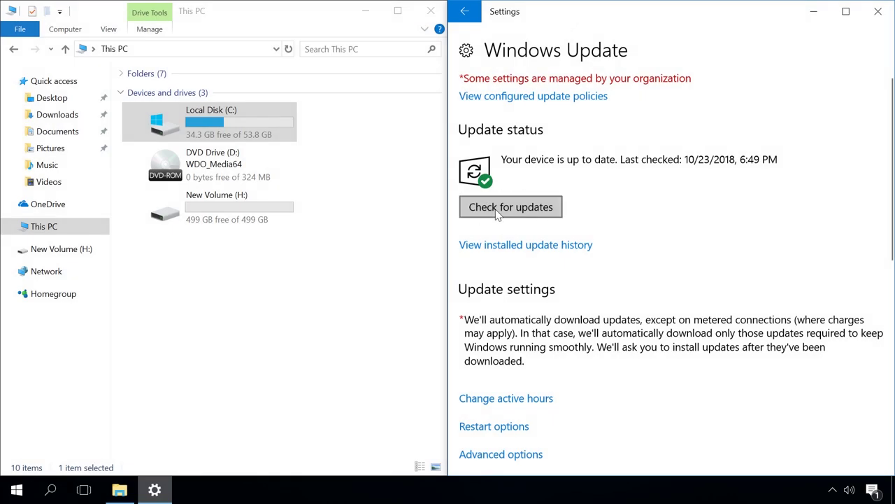
click(181, 120)
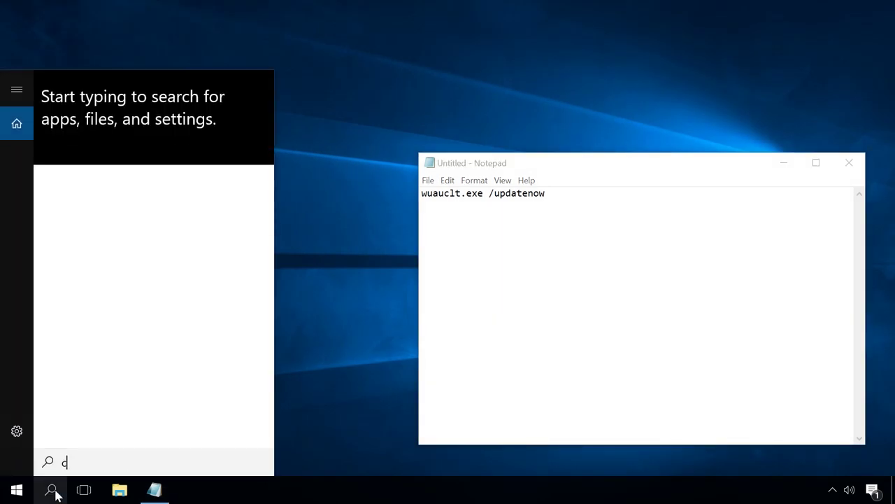
Run wuauclt.exe /updatenow twice in an administrator Command Prompt, copied from Notepad.
right_click(129, 151)
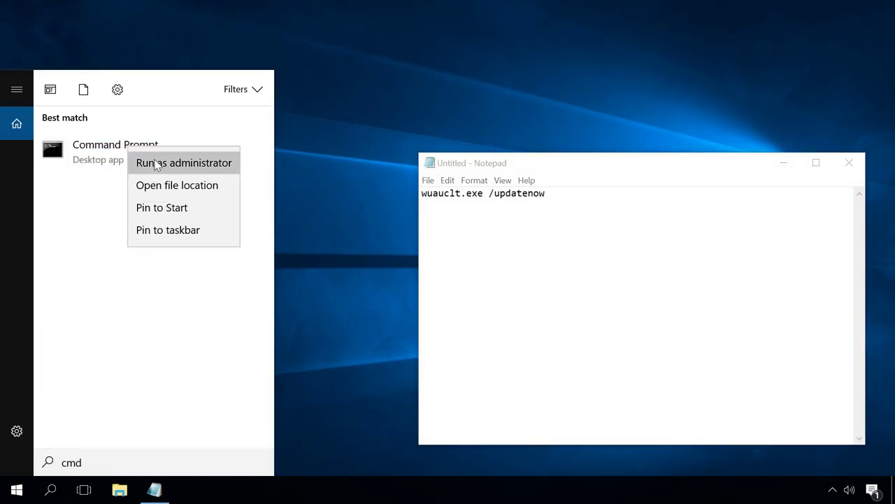
click(154, 162)
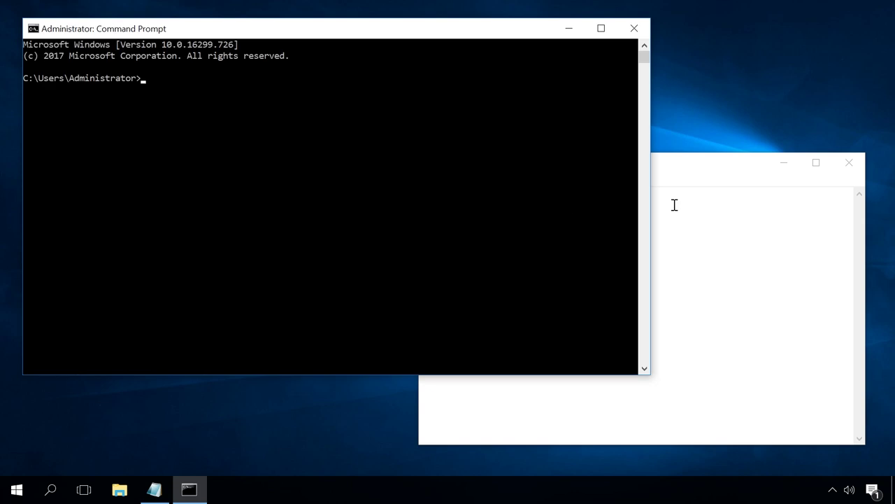
click(651, 204)
drag(546, 193, 398, 196)
click(314, 30)
key(ctrl+v)
key(Return)
key(ctrl+v)
key(Return)
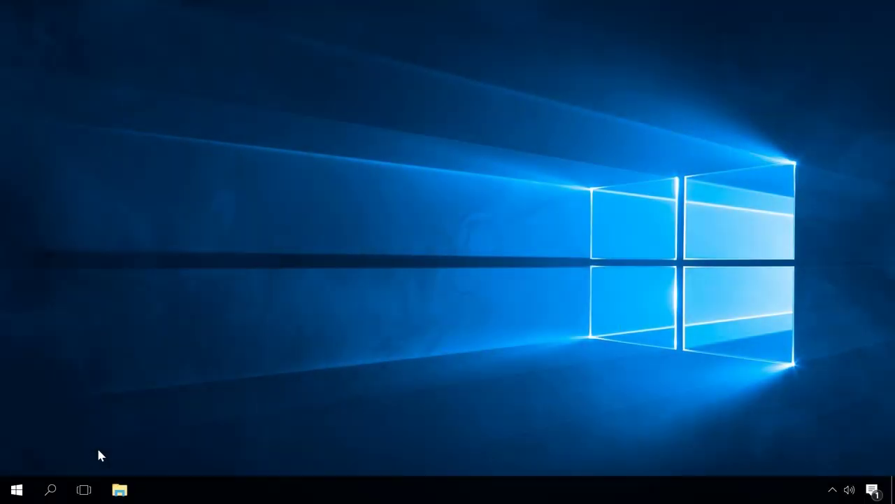
Open System Configuration via a 'sys' search and stop startup items from loading.
click(52, 488)
text(sy)
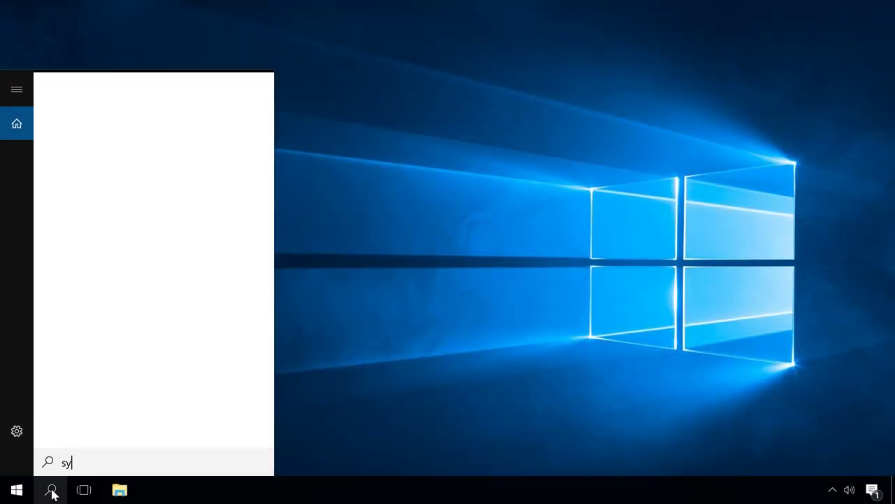
text(s)
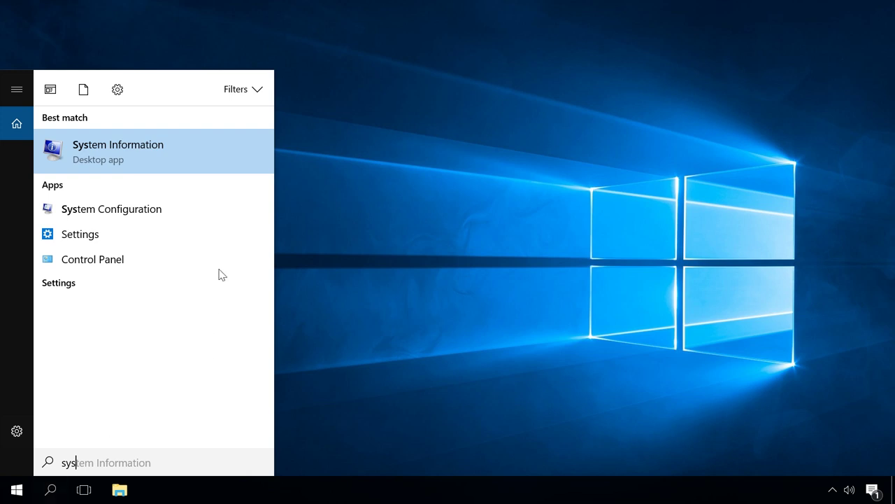
click(154, 219)
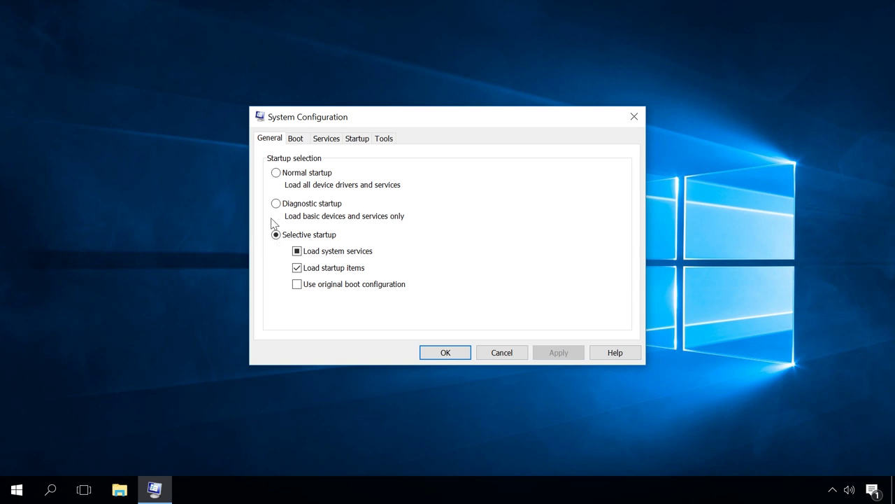
click(298, 268)
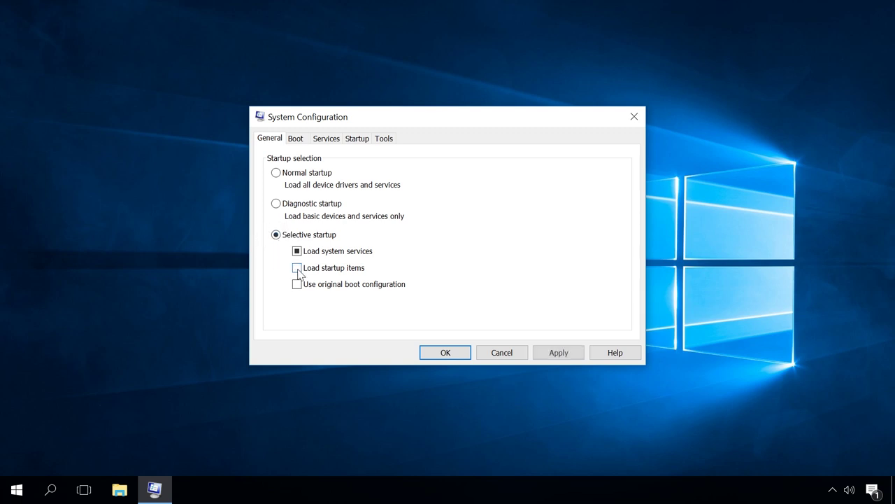
Hide all Microsoft services, disable the remaining services, and apply the change.
click(303, 142)
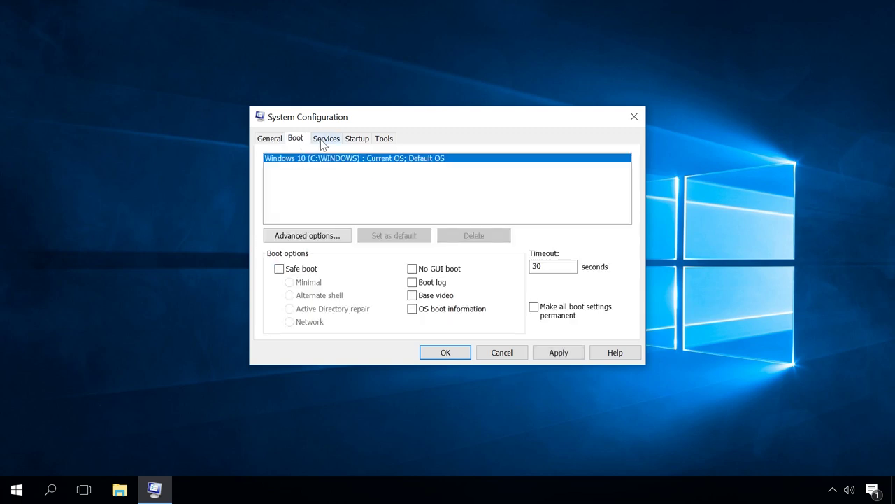
click(321, 143)
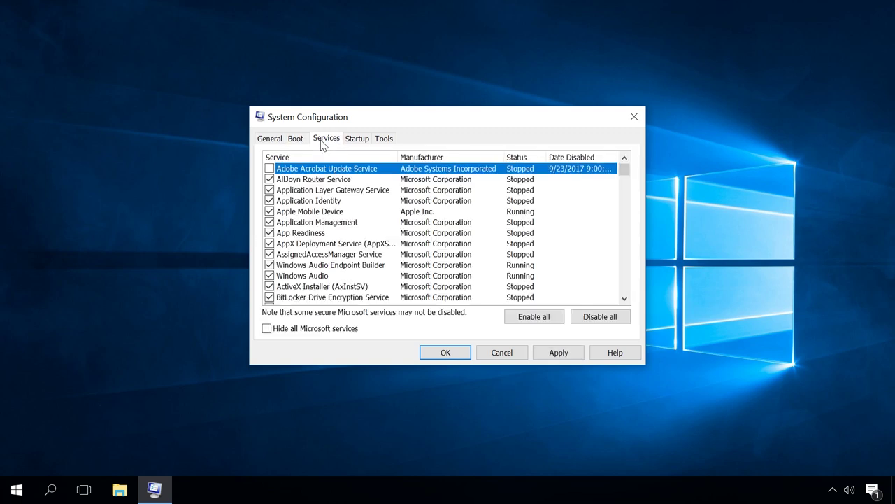
click(293, 330)
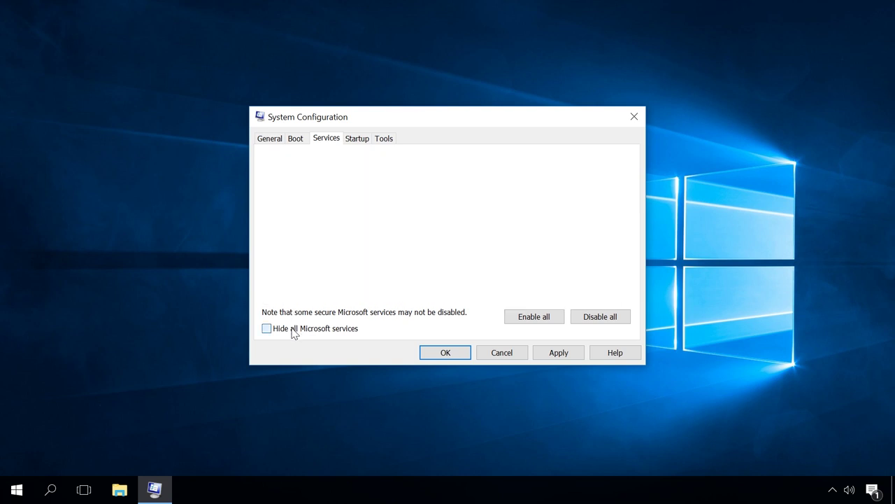
click(593, 319)
click(559, 352)
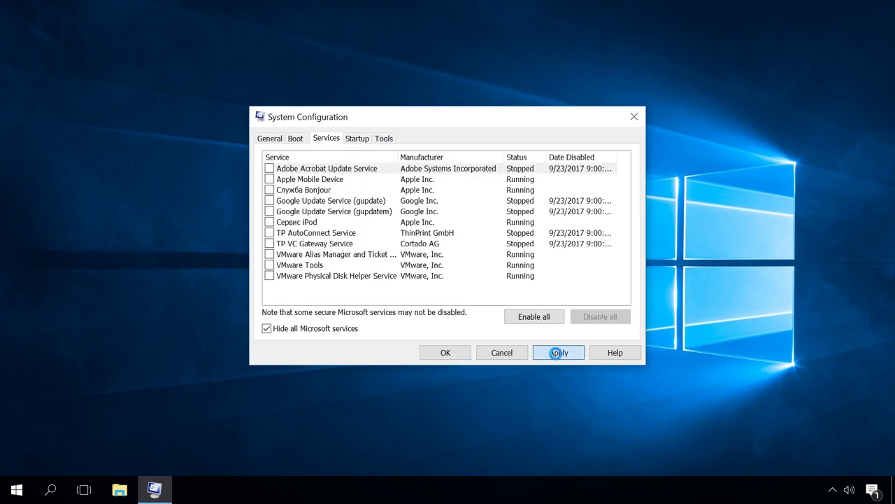
click(358, 140)
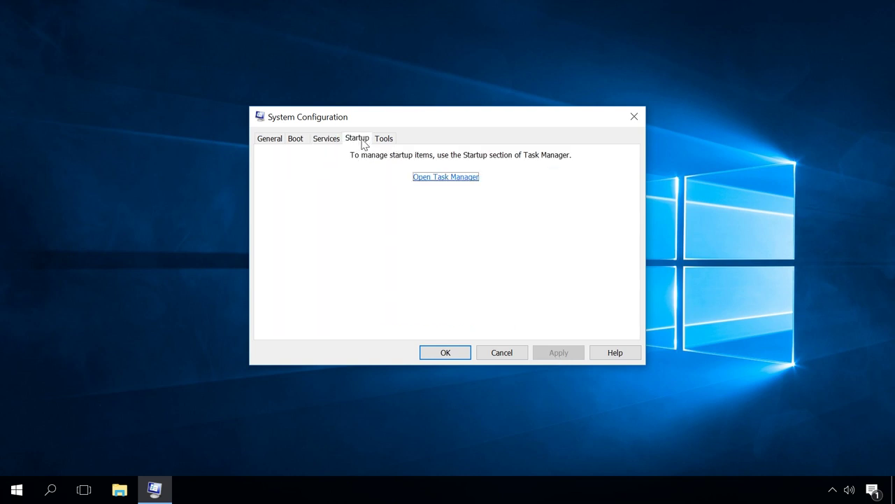
In Task Manager, disable OneDrive, iTunesHelper, Starter Module (2) and Windows Defender at startup.
click(433, 179)
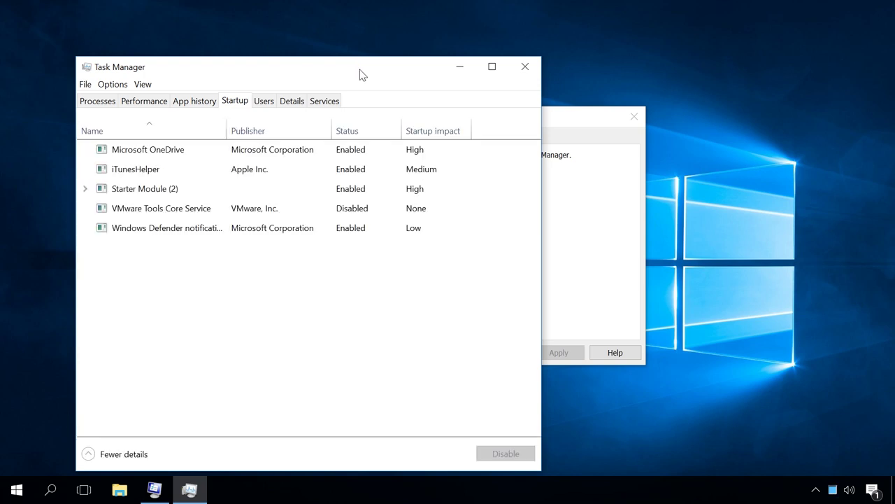
drag(361, 73, 400, 53)
click(402, 128)
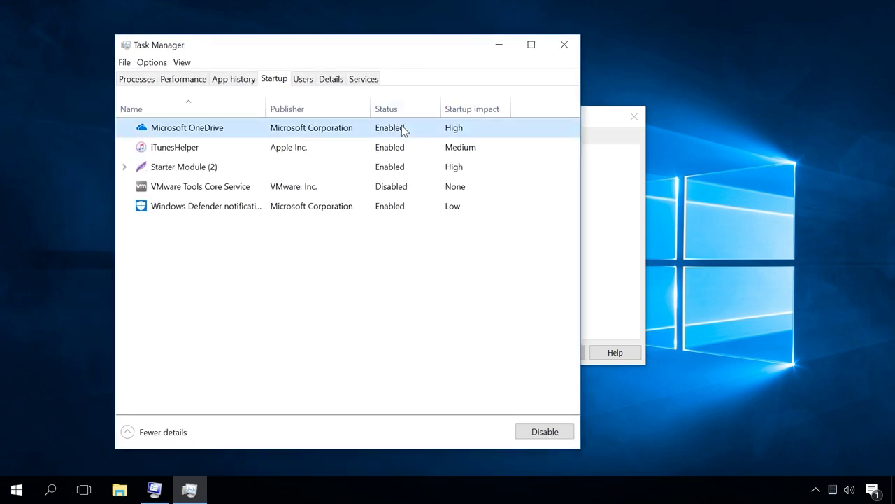
click(536, 434)
click(419, 148)
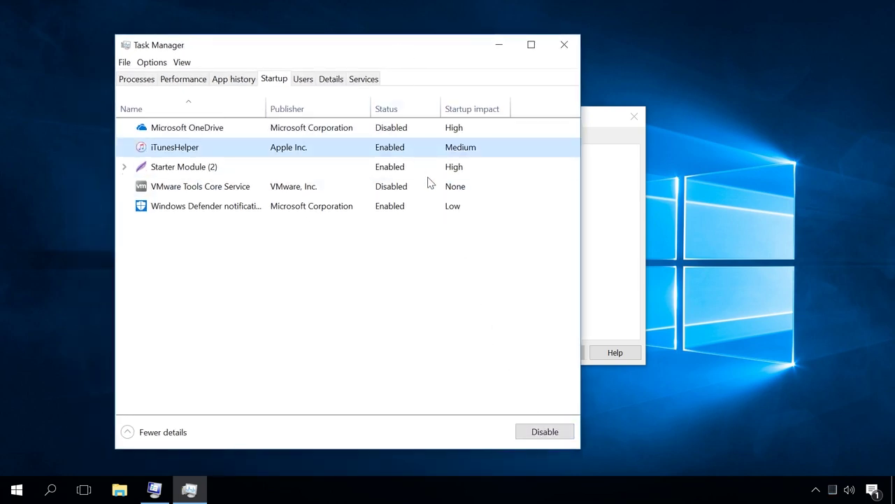
click(527, 428)
click(402, 168)
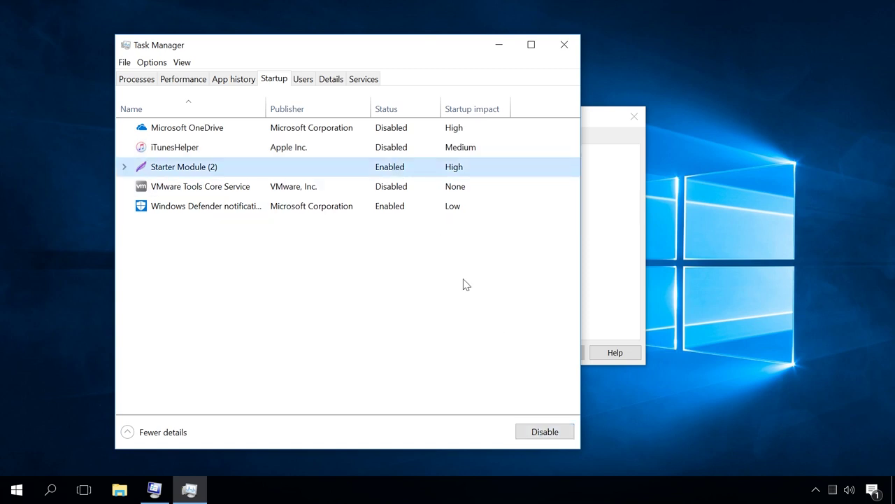
click(538, 428)
click(398, 208)
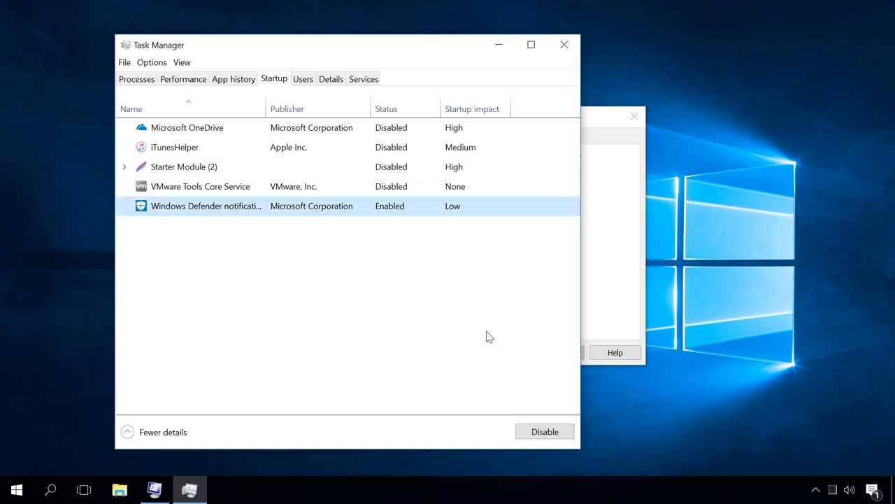
click(536, 435)
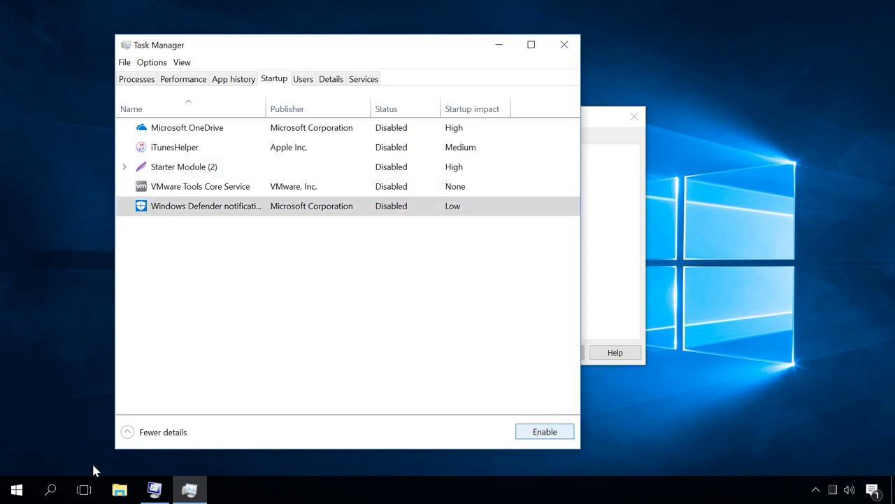
Restart the computer from the Start menu.
click(18, 491)
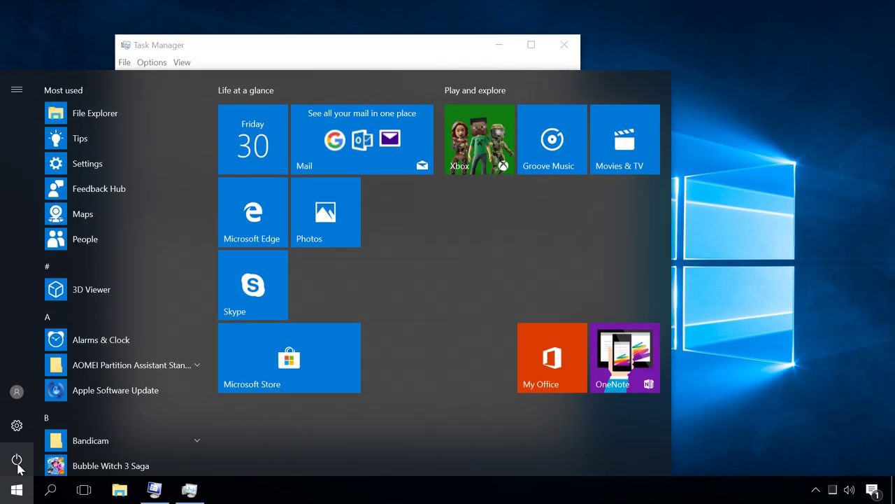
click(16, 458)
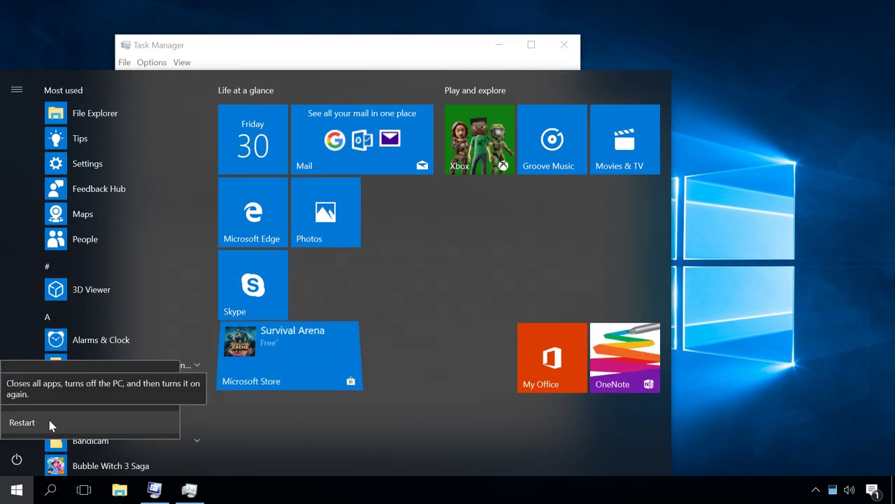
click(21, 423)
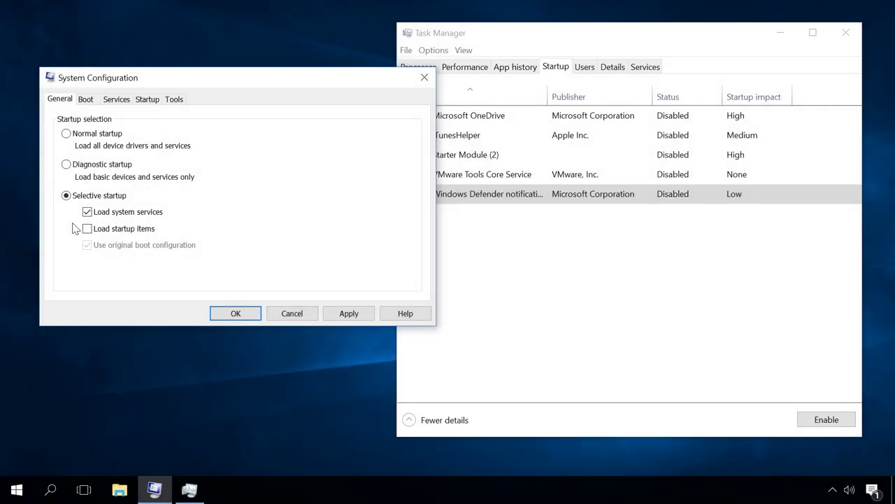
Apply Normal startup and re-enable OneDrive, iTunesHelper, Starter Module (2) and Windows Defender at startup.
click(83, 139)
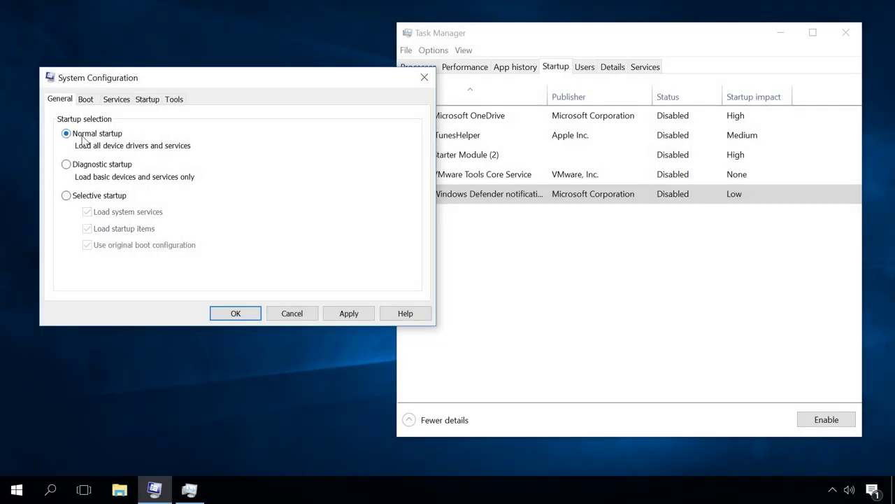
click(338, 314)
click(719, 118)
click(824, 419)
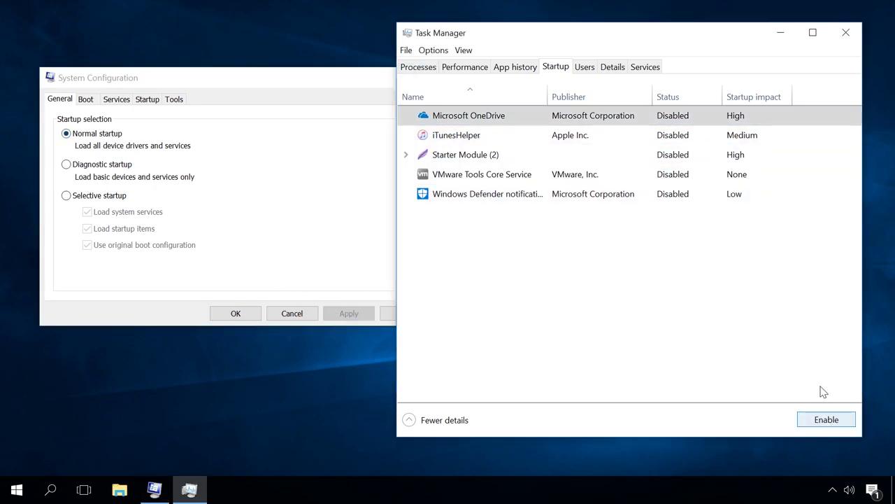
click(693, 137)
click(810, 423)
click(700, 157)
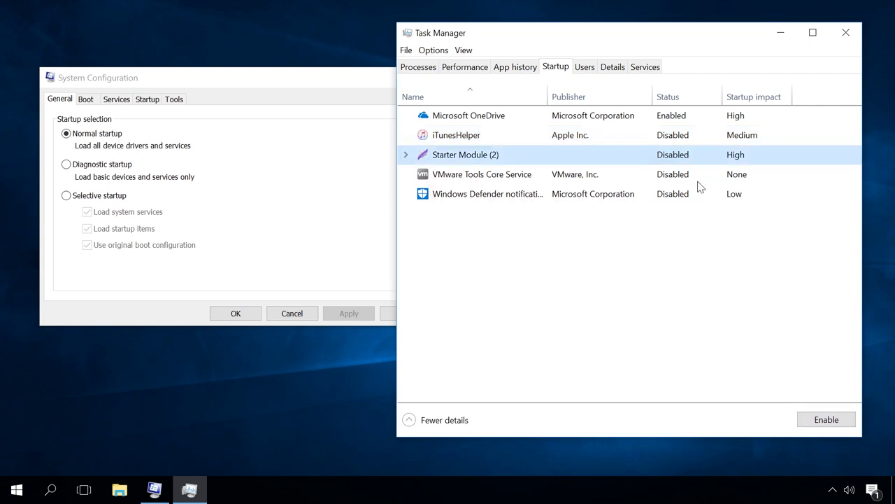
click(815, 423)
click(696, 194)
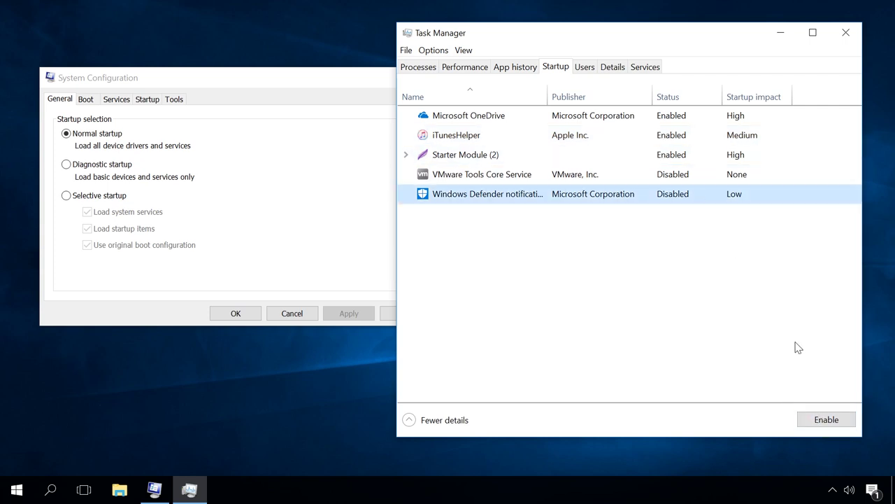
click(817, 420)
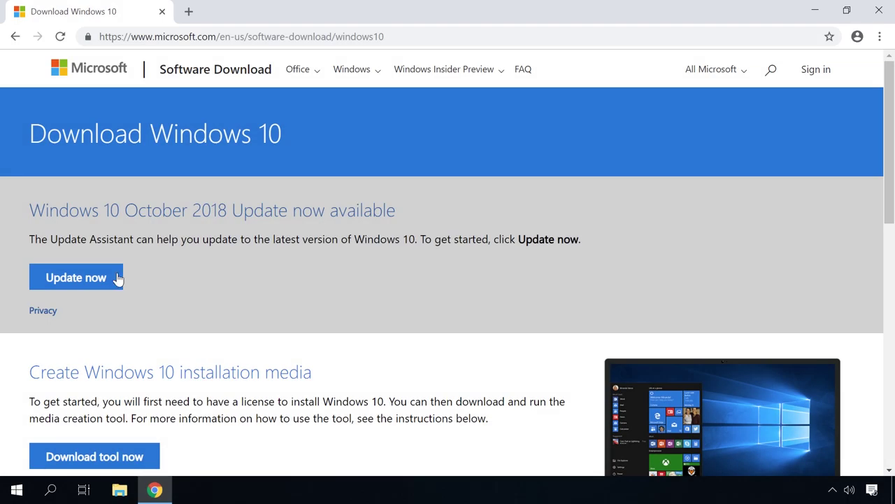
Download and run the Windows 10 Update Assistant, start updating, then download the Media Creation Tool.
click(94, 278)
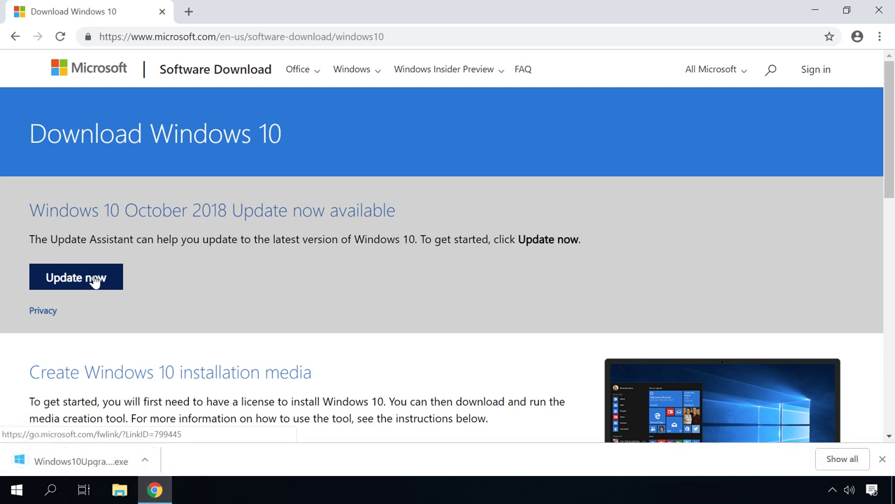
click(69, 466)
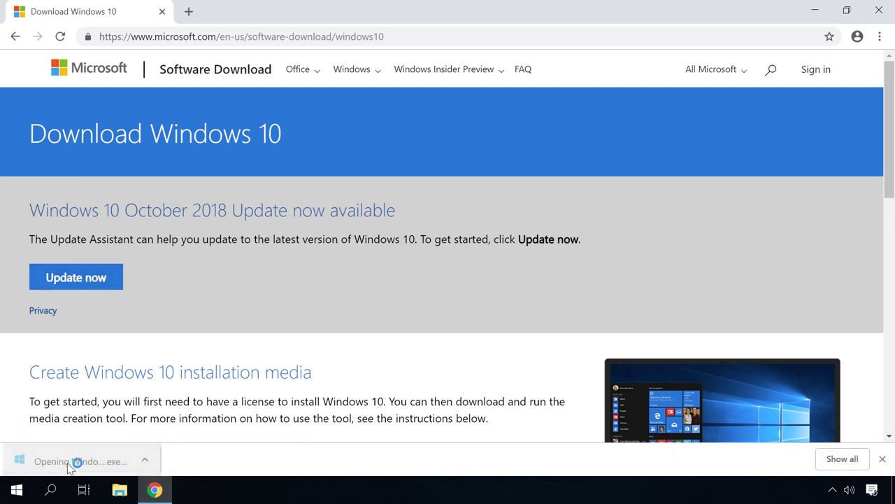
click(378, 344)
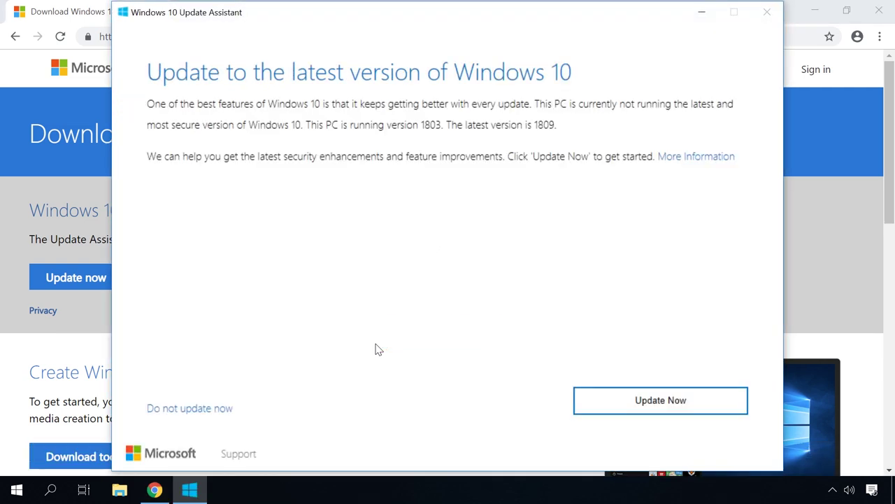
click(638, 403)
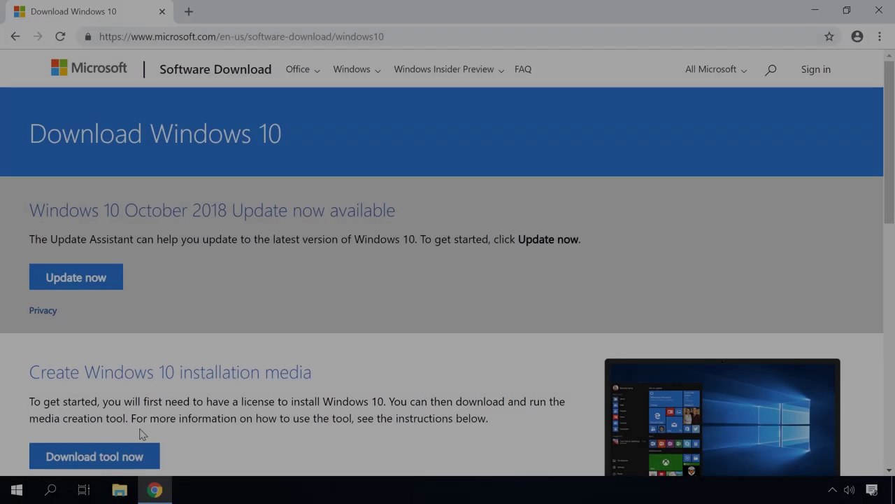
click(116, 456)
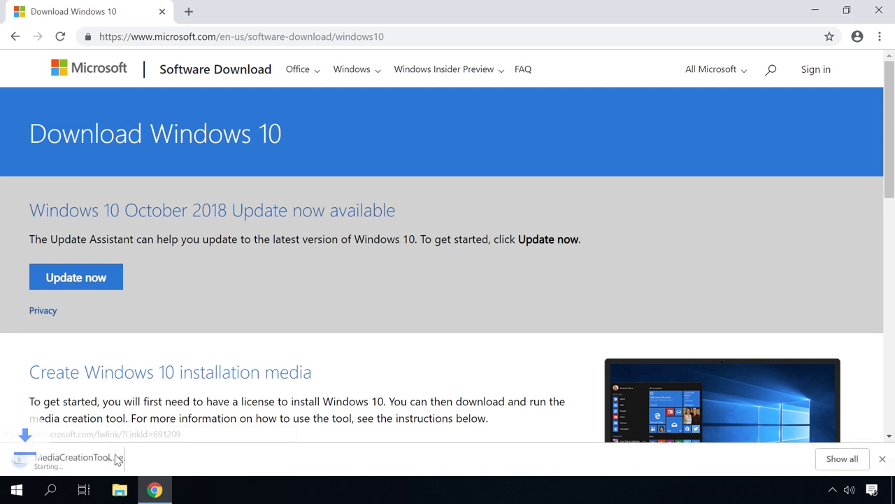